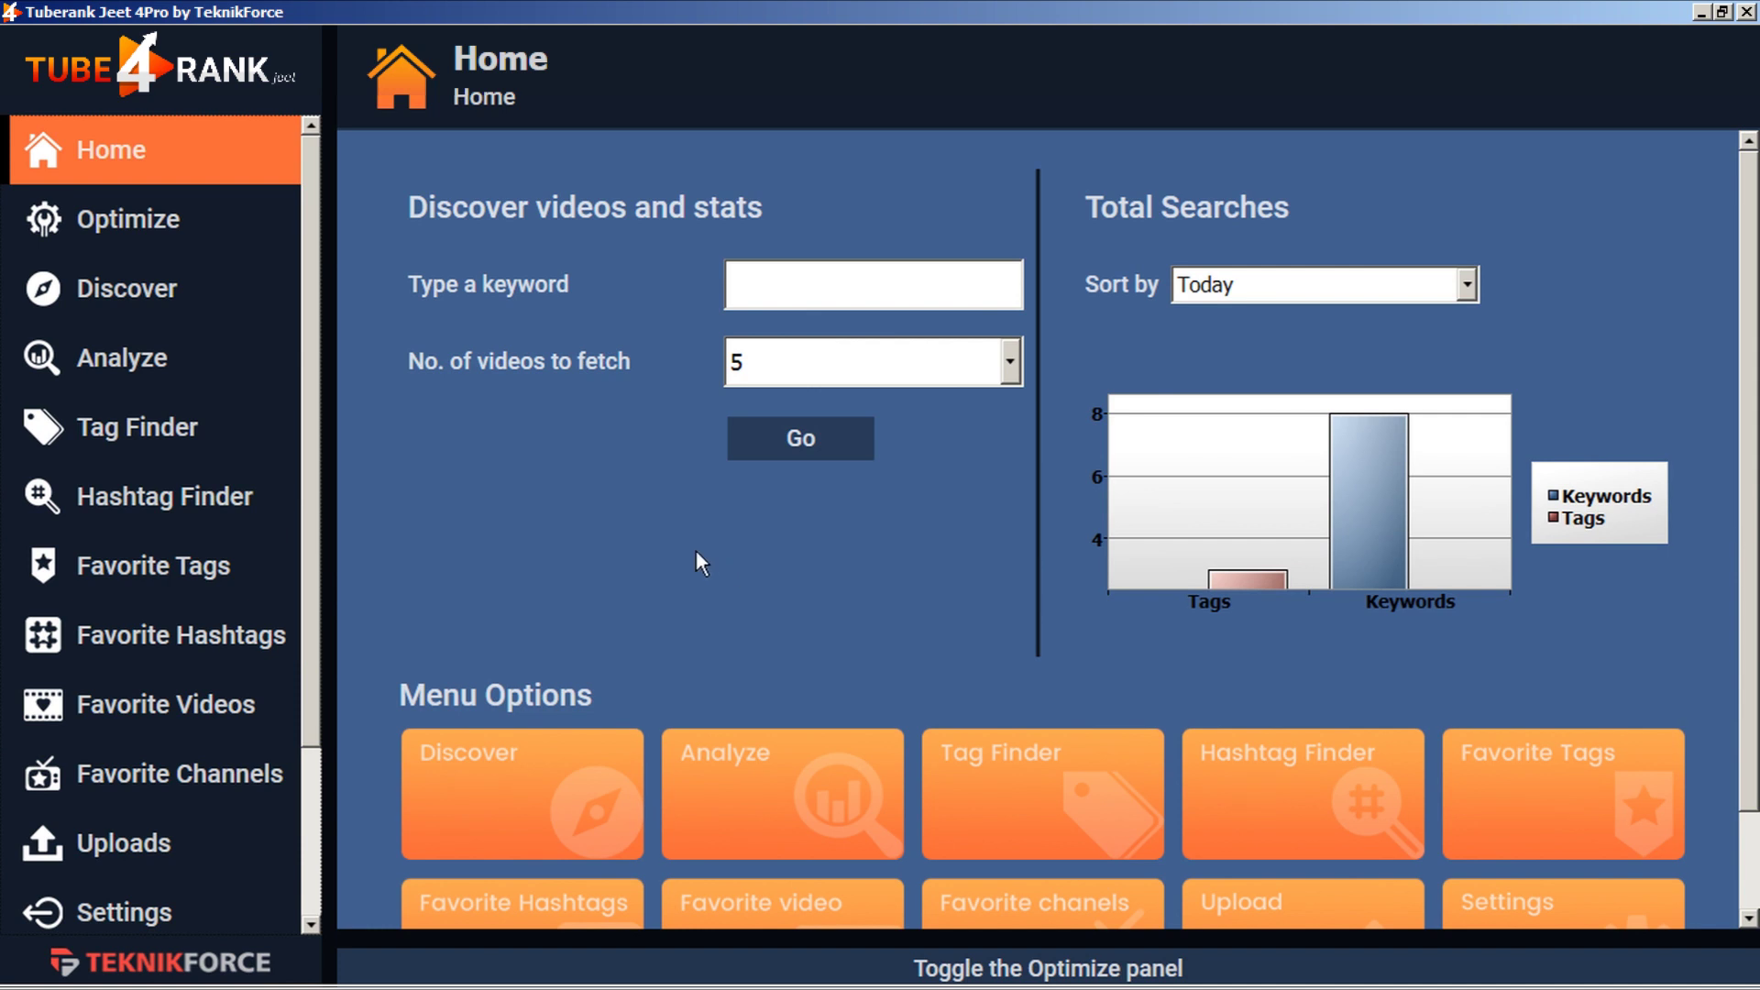
# - In Hashtag Finder, copy the 'keto recipes' line from the collected video titles
pyautogui.click(110, 509)
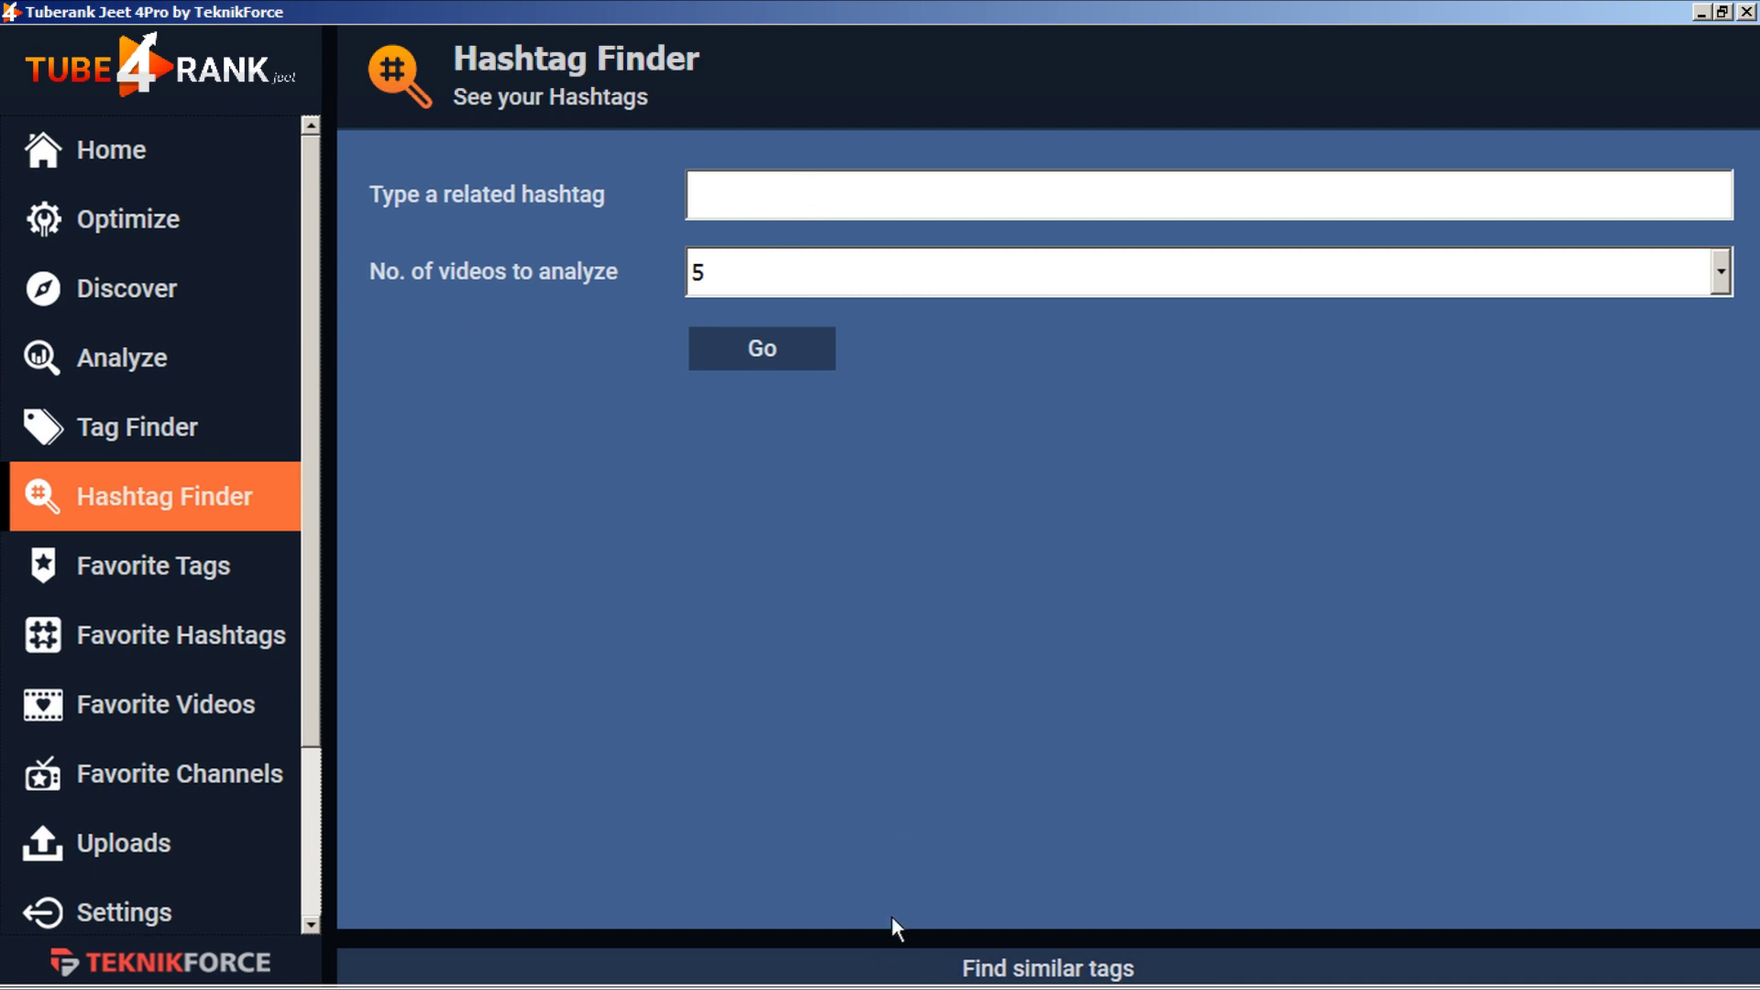
pyautogui.click(890, 951)
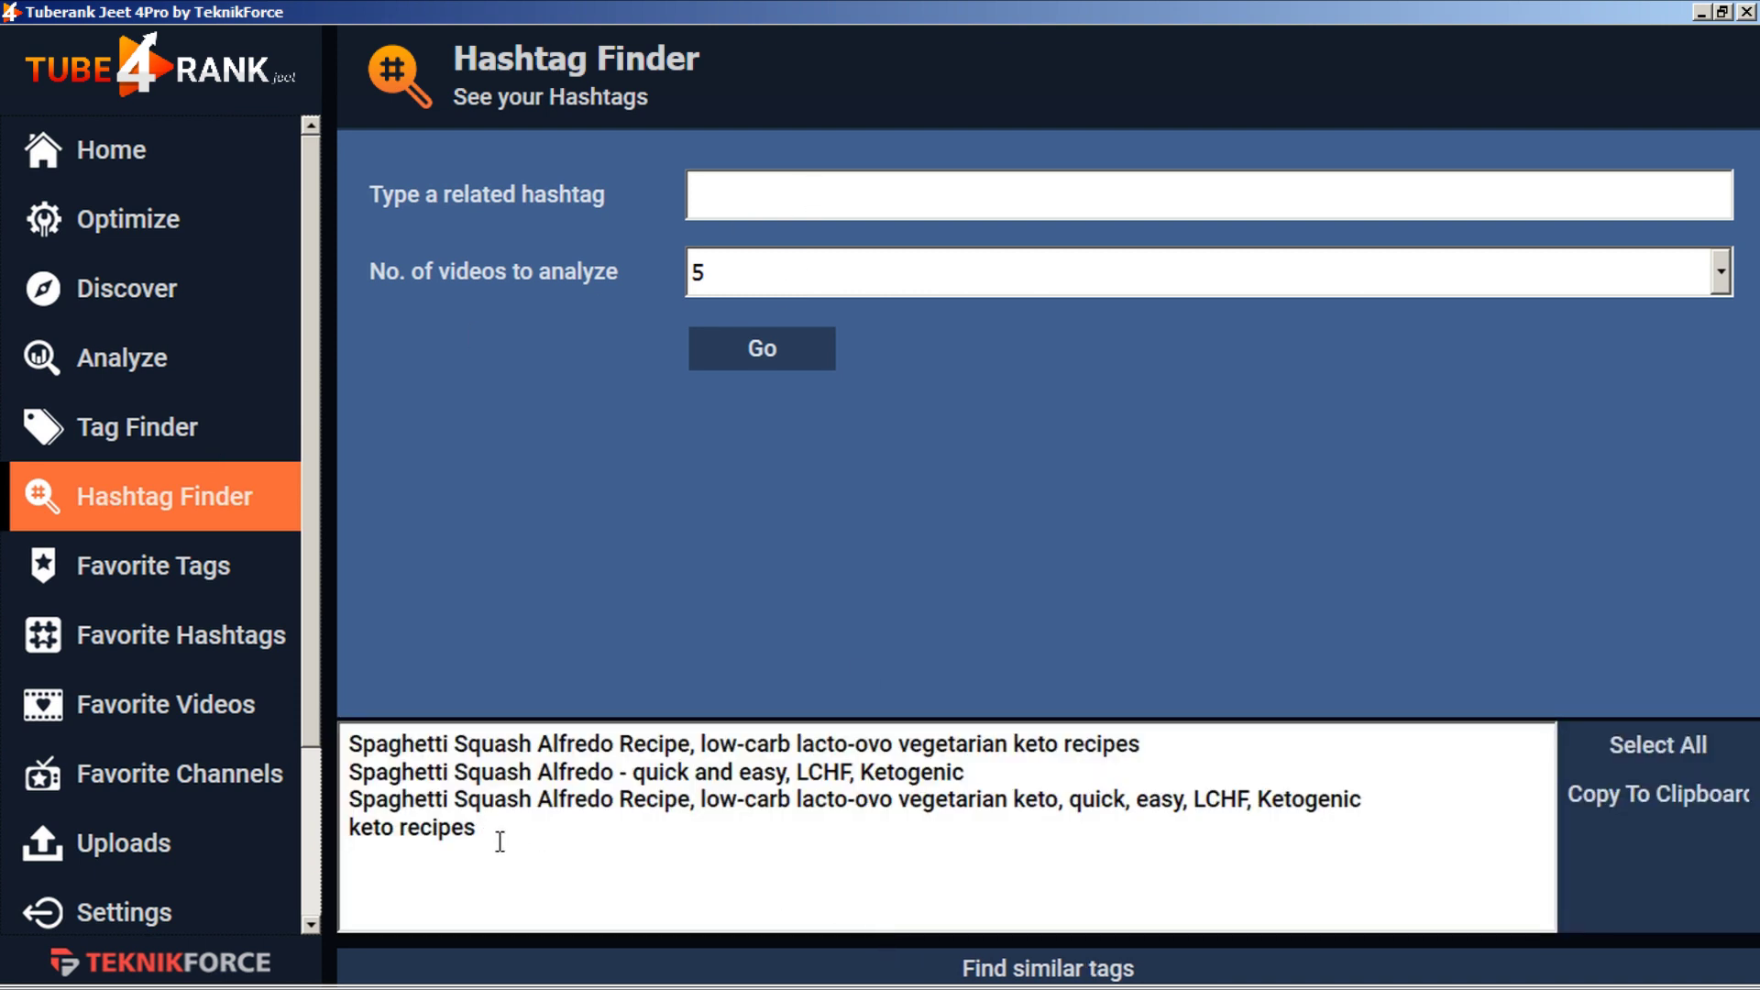
pyautogui.moveTo(500, 833); pyautogui.dragTo(333, 831)
pyautogui.hotkey('ctrl', 'c')
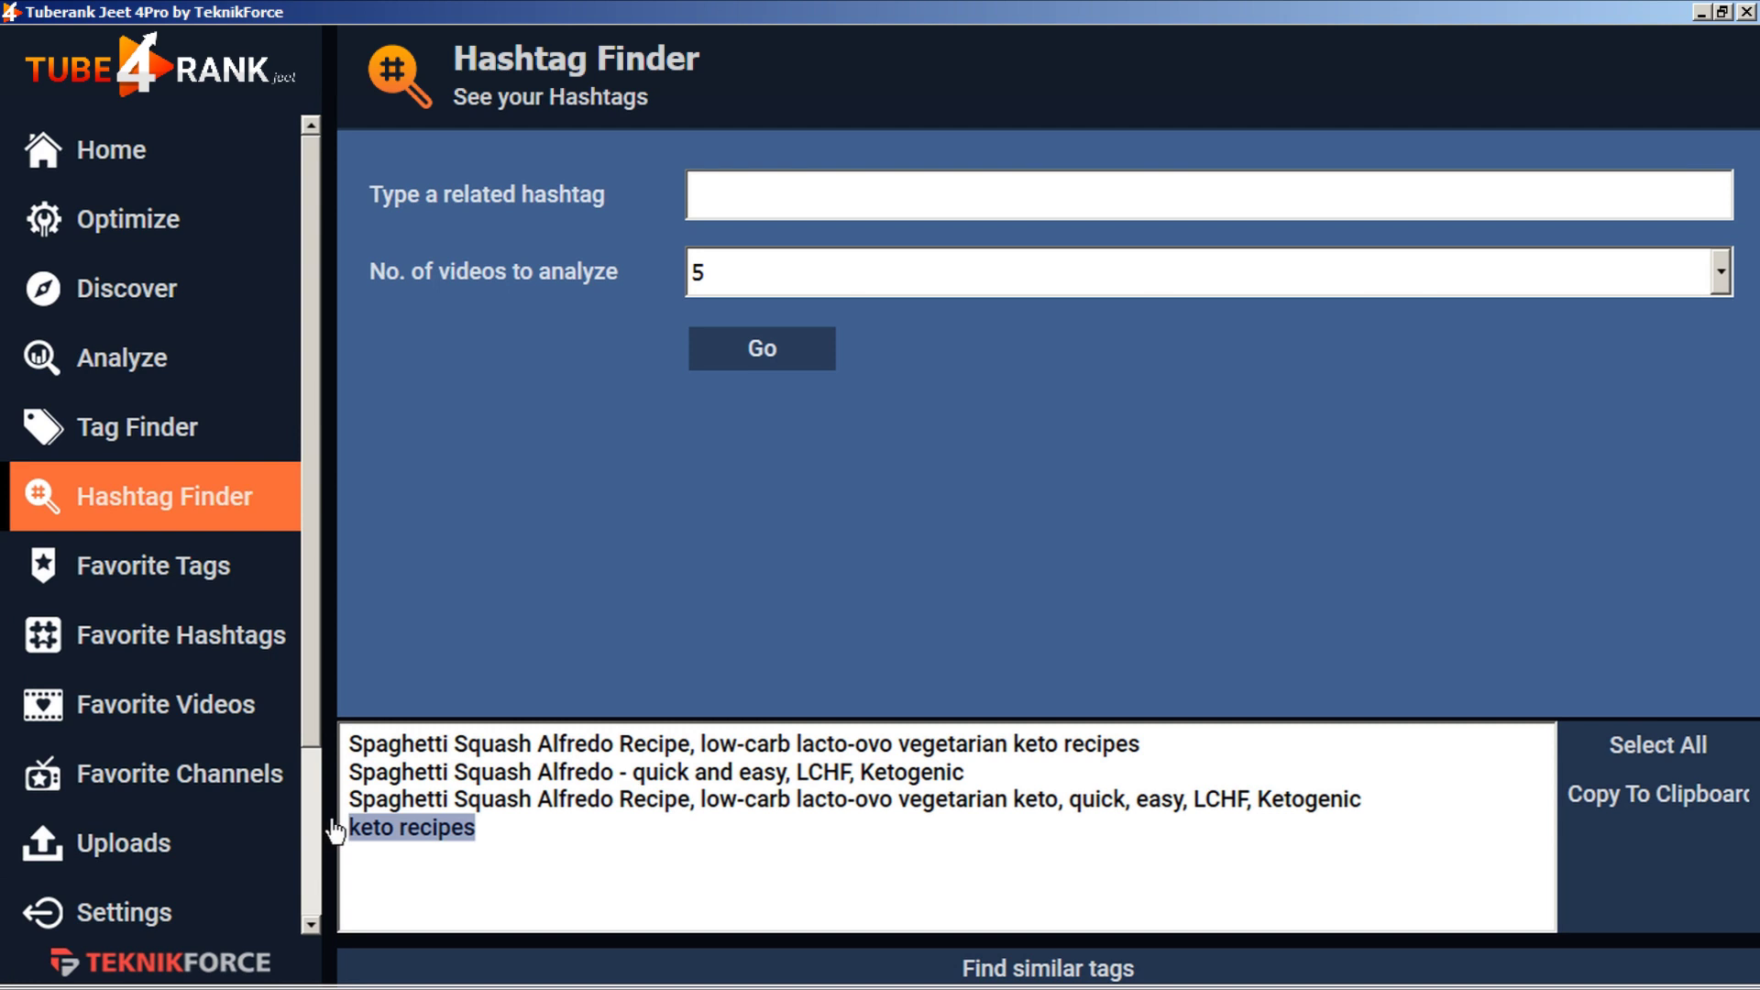
pyautogui.click(750, 950)
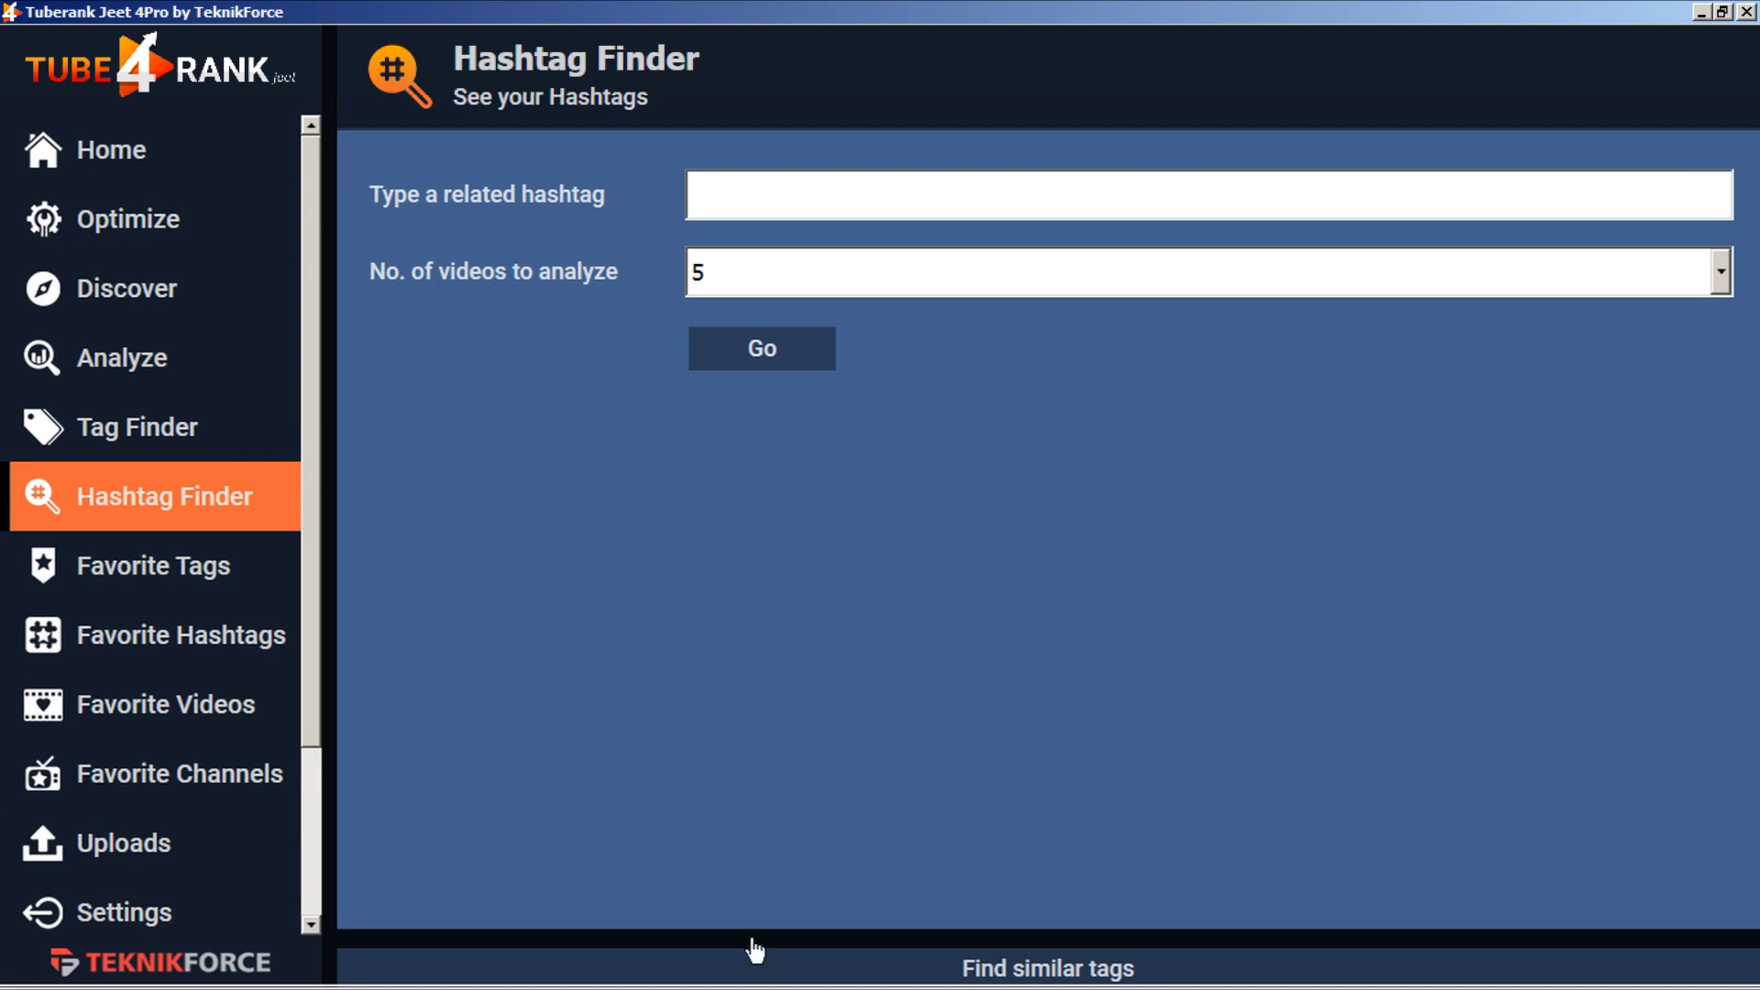
# - Search the related hashtag 'ketorecipes' (space removed) across 10 videos
pyautogui.click(774, 202)
pyautogui.hotkey('ctrl', 'v')
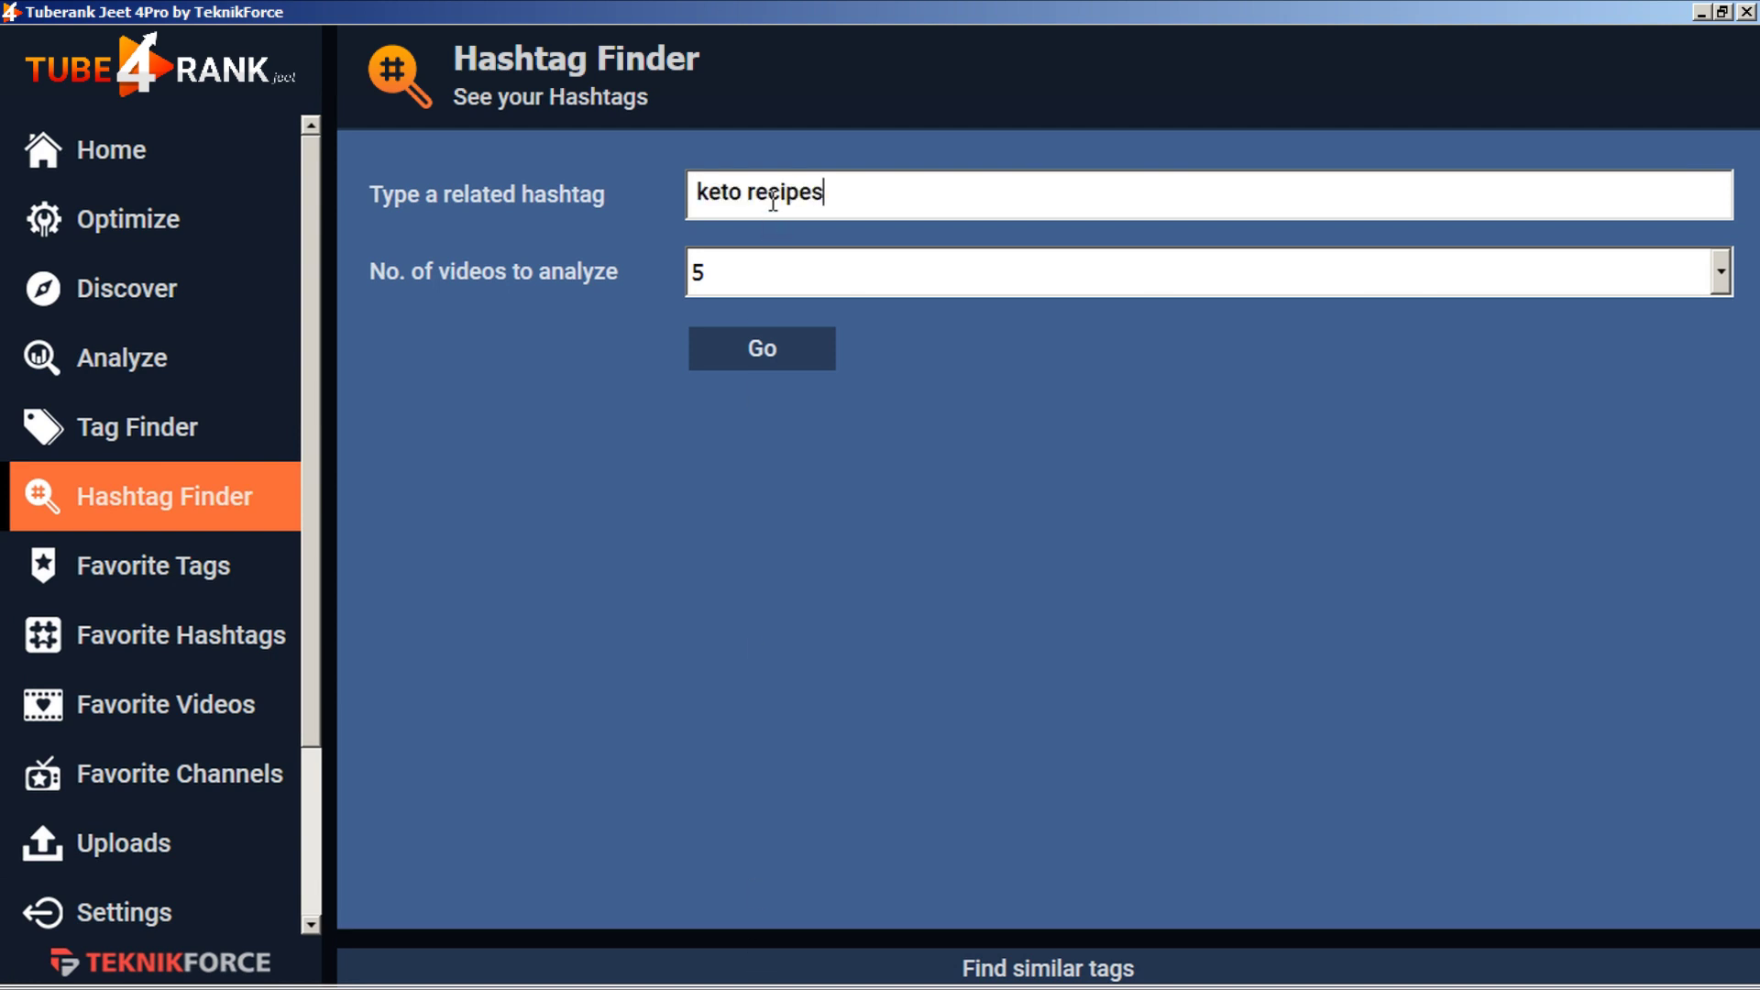
pyautogui.click(748, 191)
pyautogui.press('BackSpace')
pyautogui.click(779, 277)
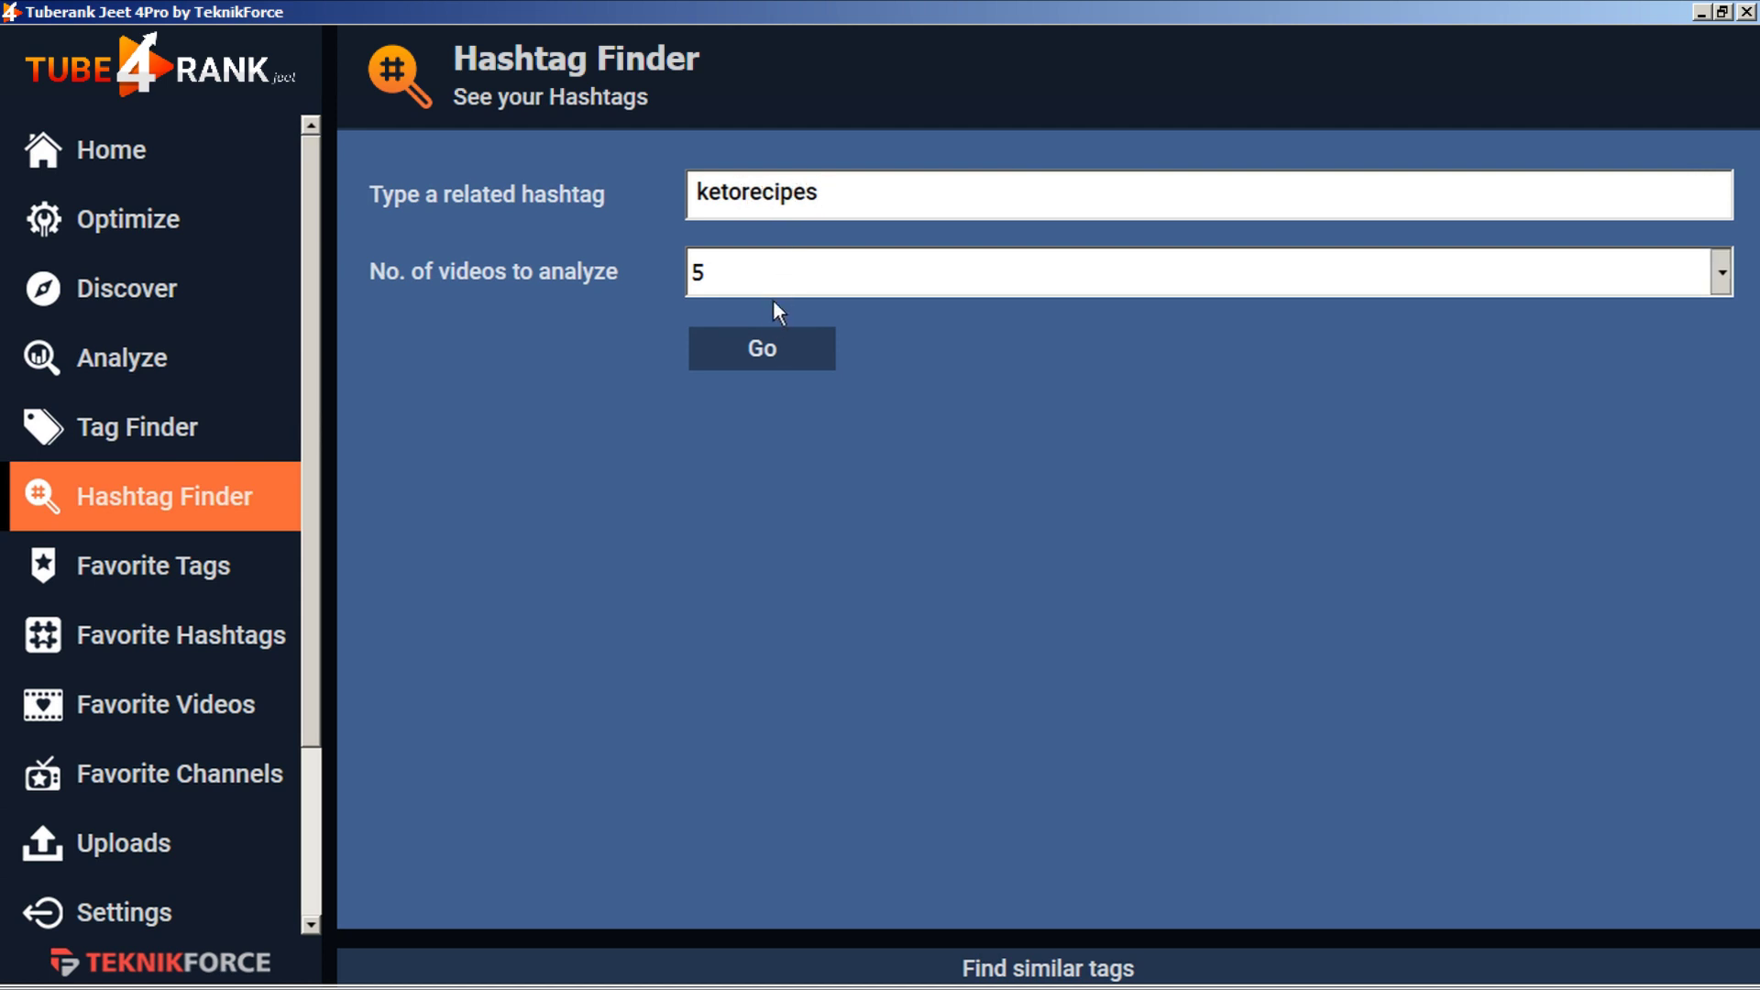
pyautogui.scroll(-1, 763, 350)
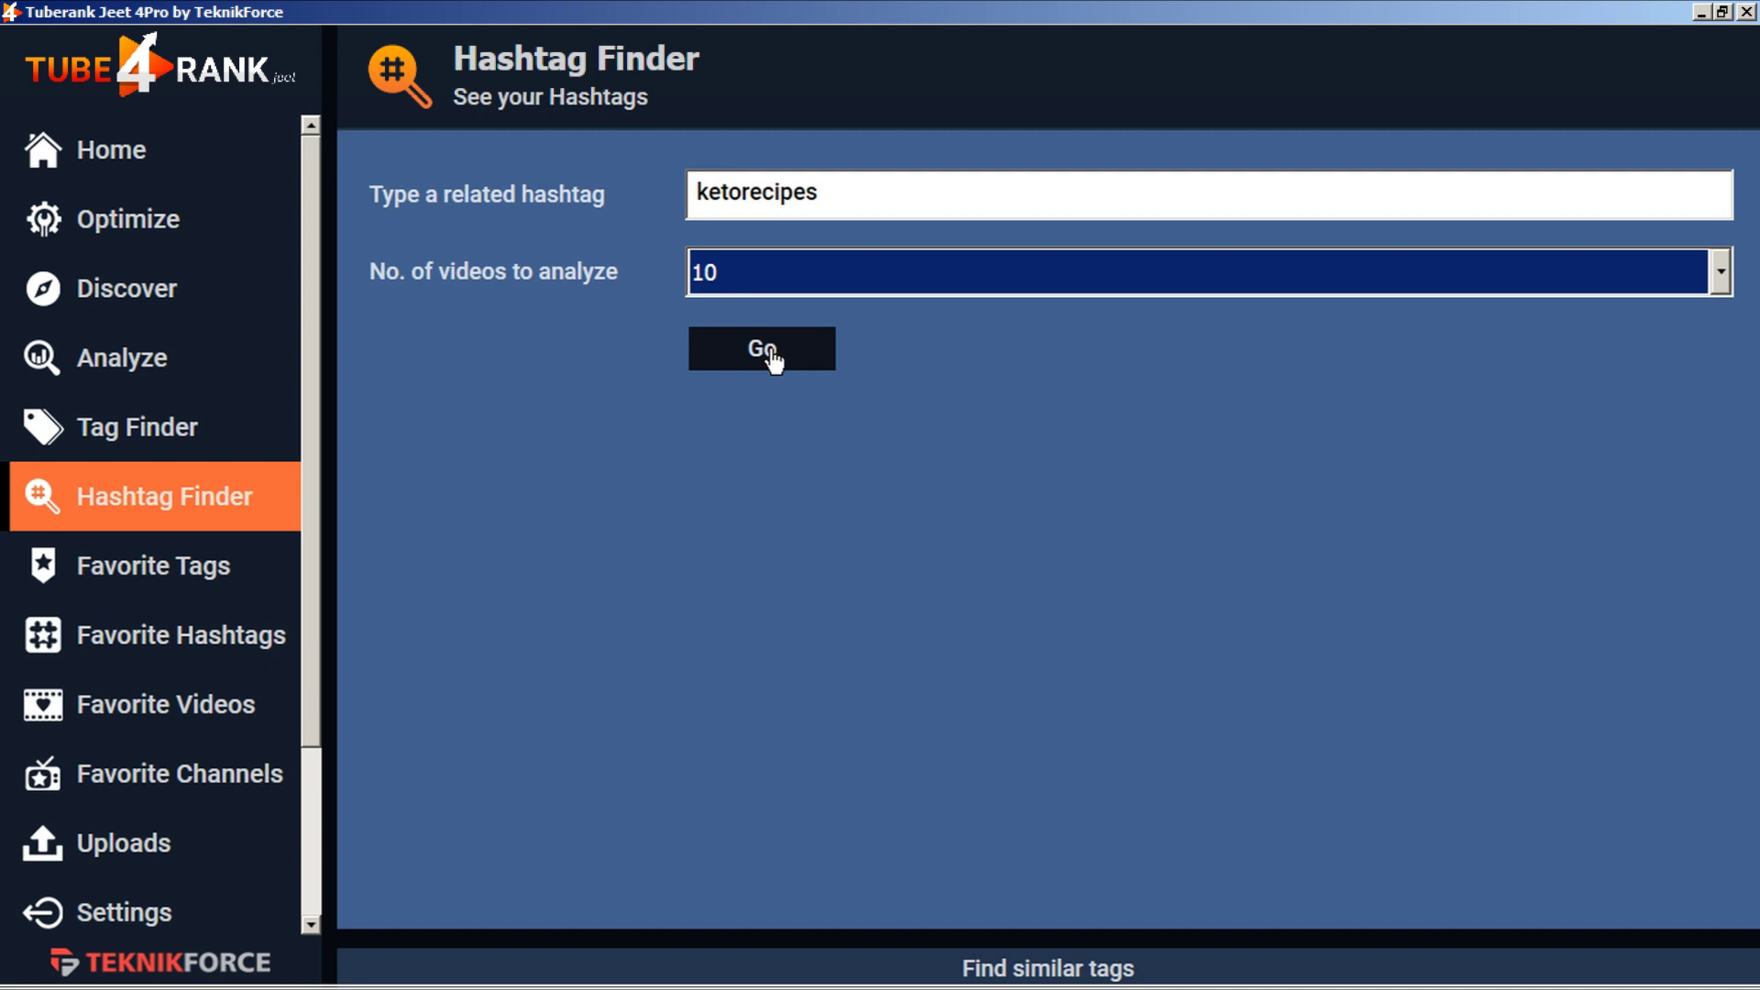
pyautogui.click(771, 362)
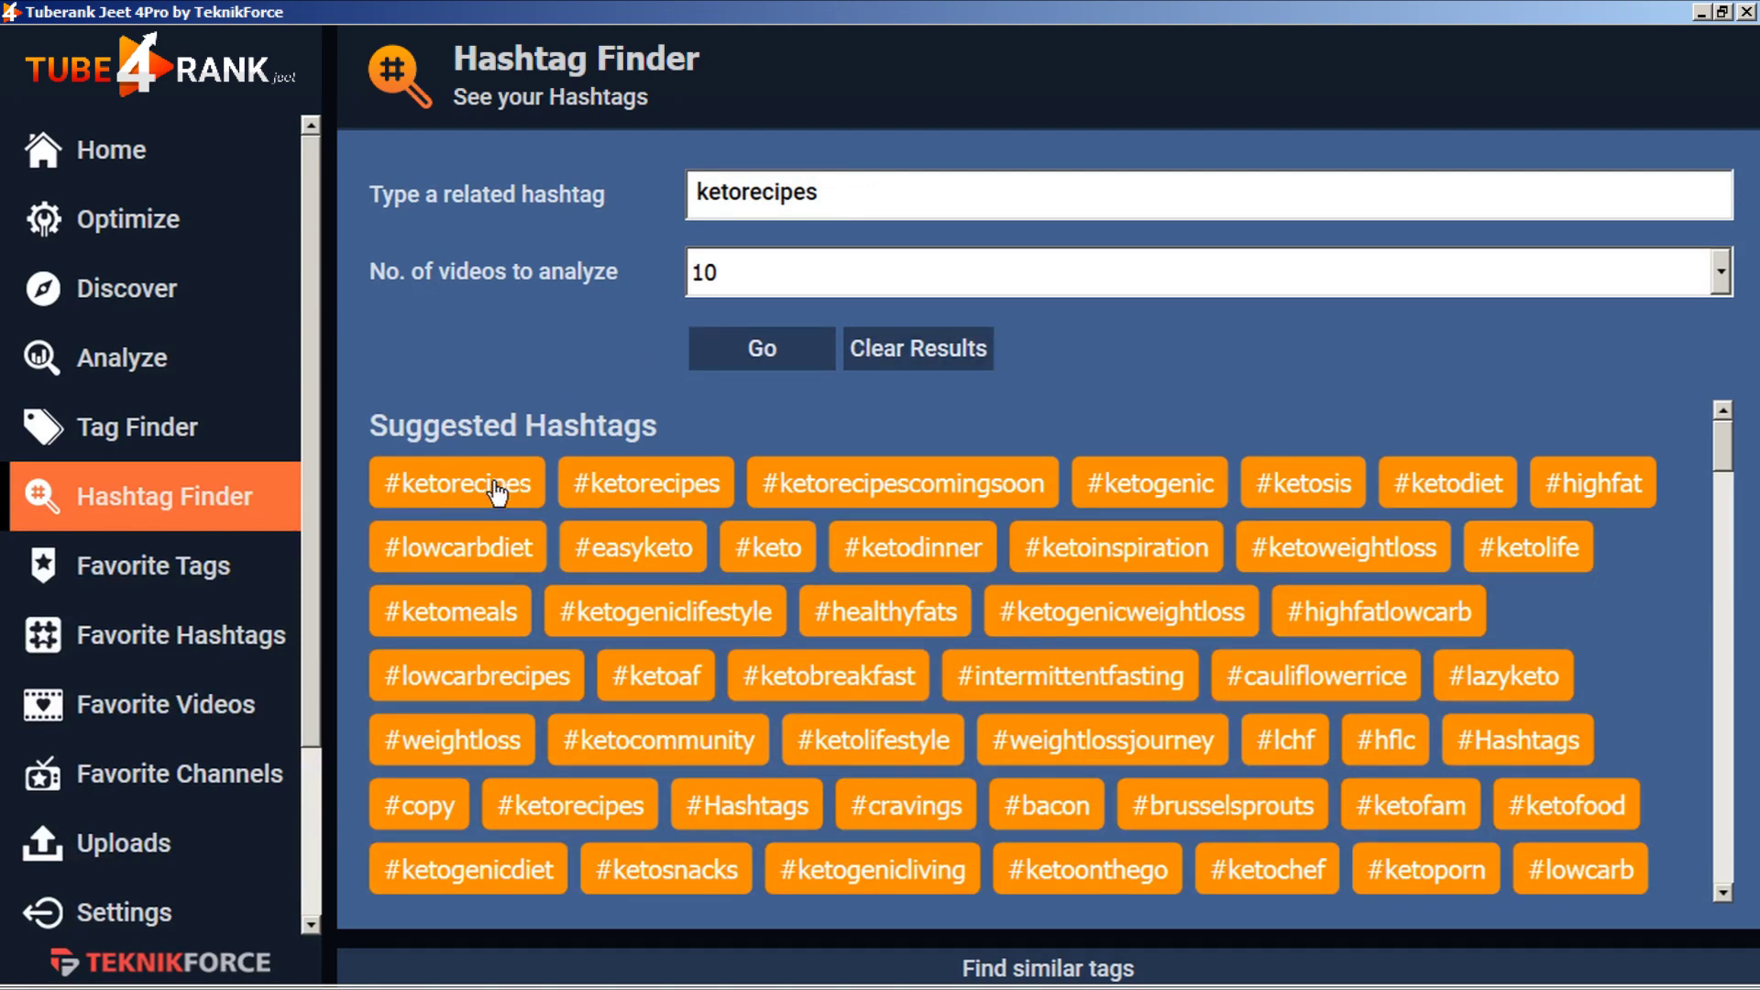
# - Copy 'ketorecipes' from the search field and paste it on a new line in the collected titles
pyautogui.doubleClick(777, 194)
pyautogui.hotkey('ctrl', 'c')
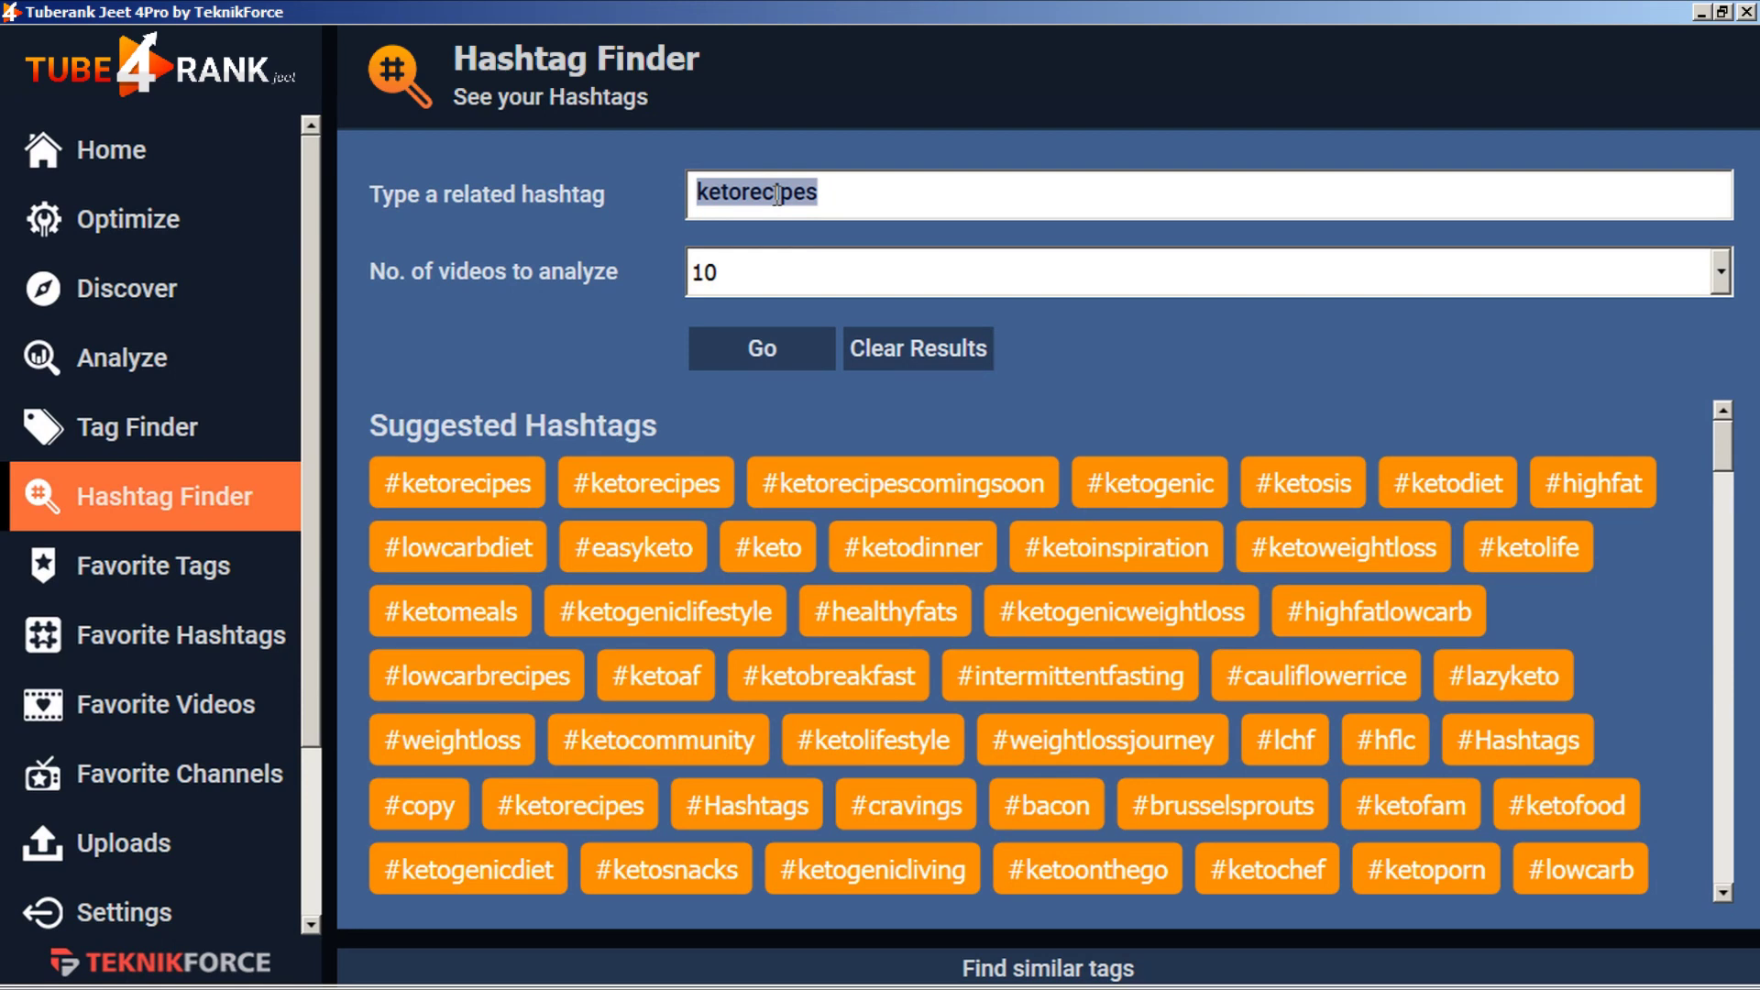
pyautogui.click(778, 947)
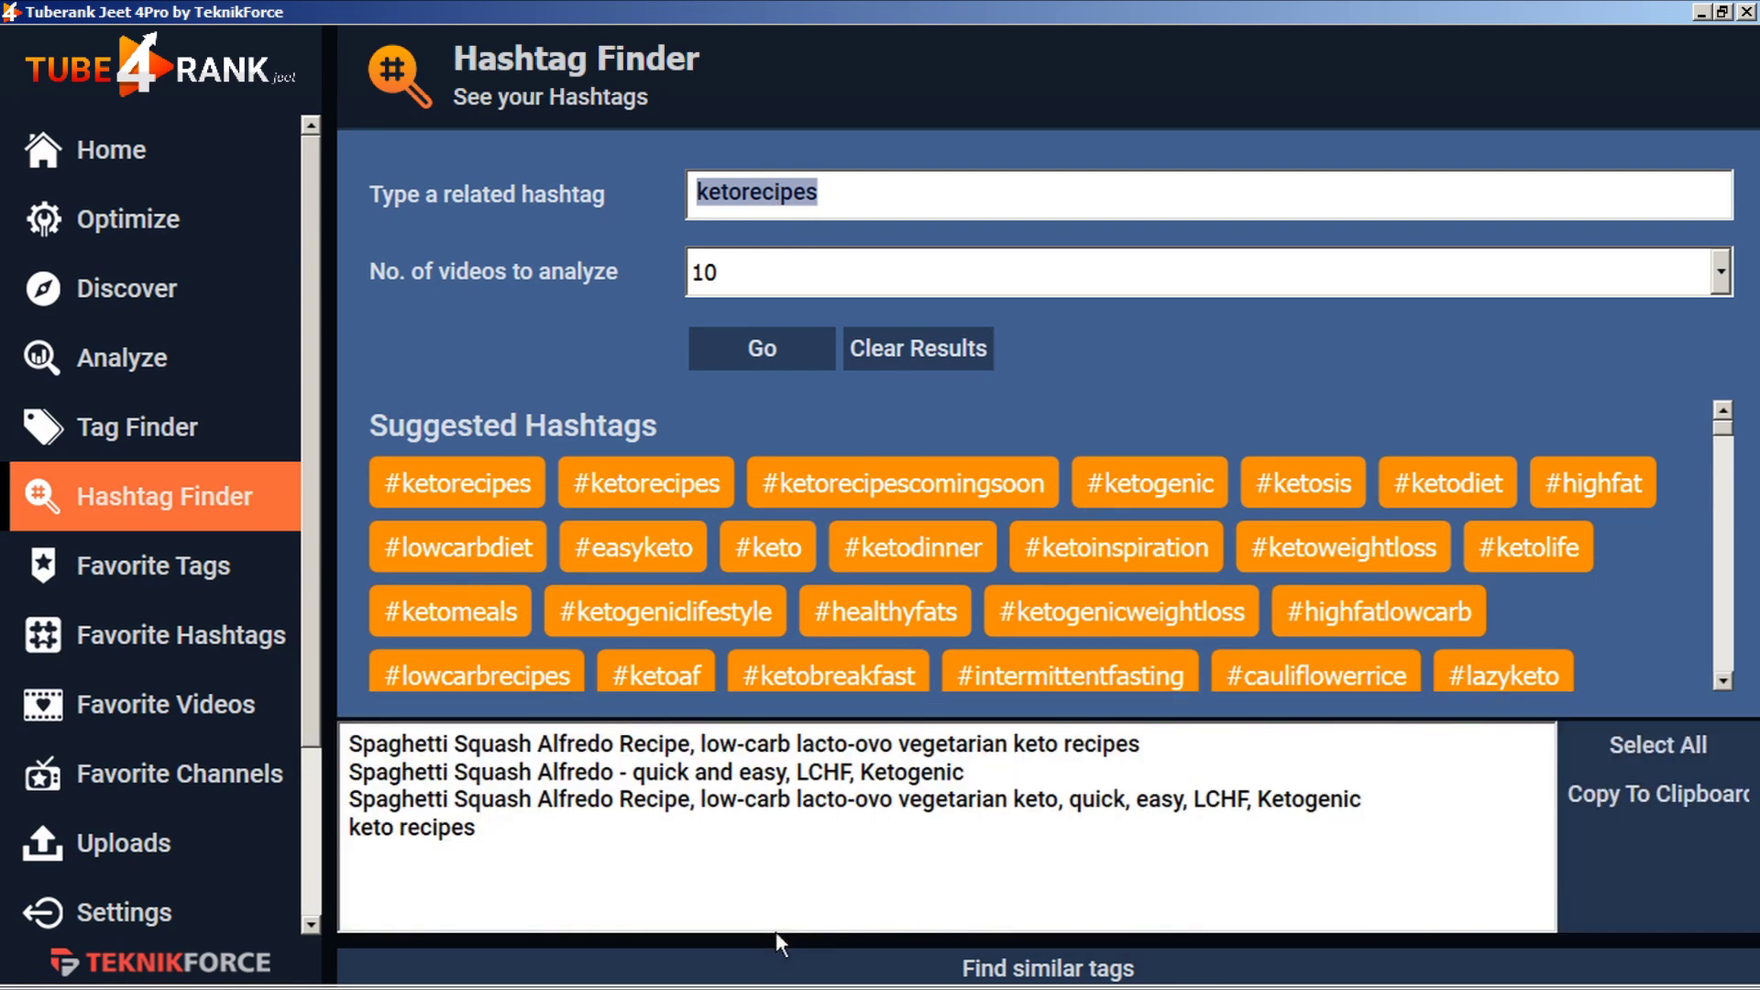
pyautogui.click(685, 858)
pyautogui.press('Return')
pyautogui.hotkey('ctrl', 'v')
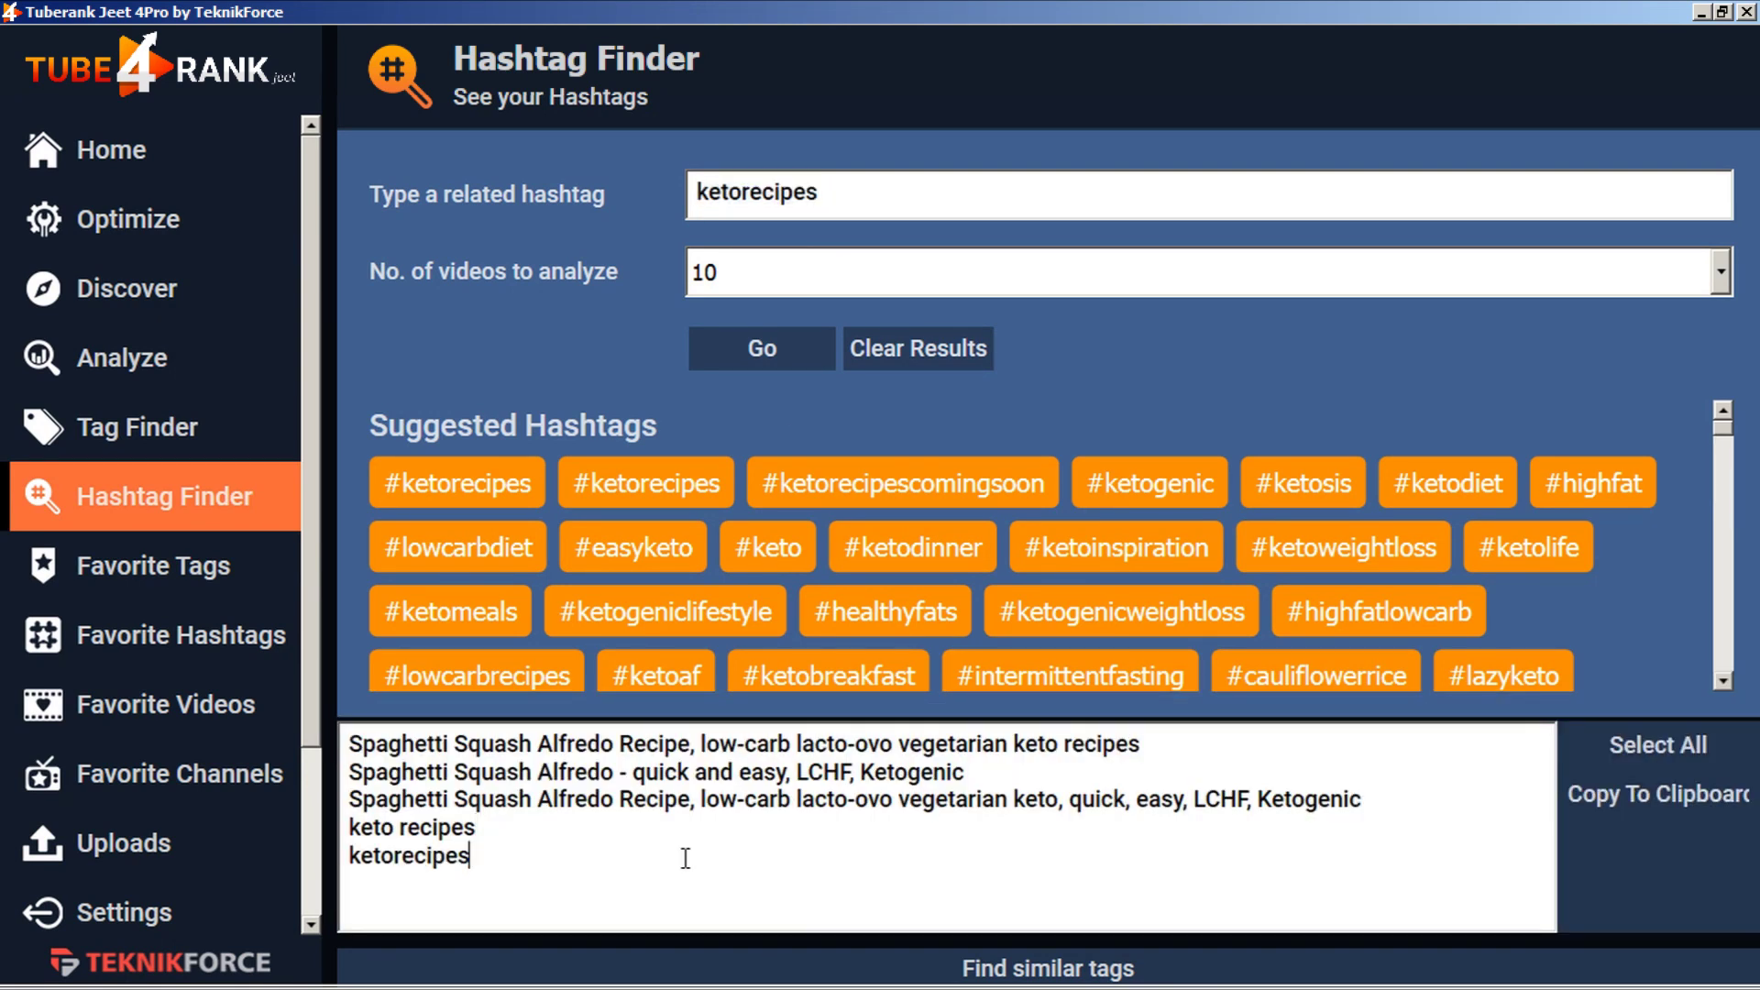
pyautogui.click(700, 949)
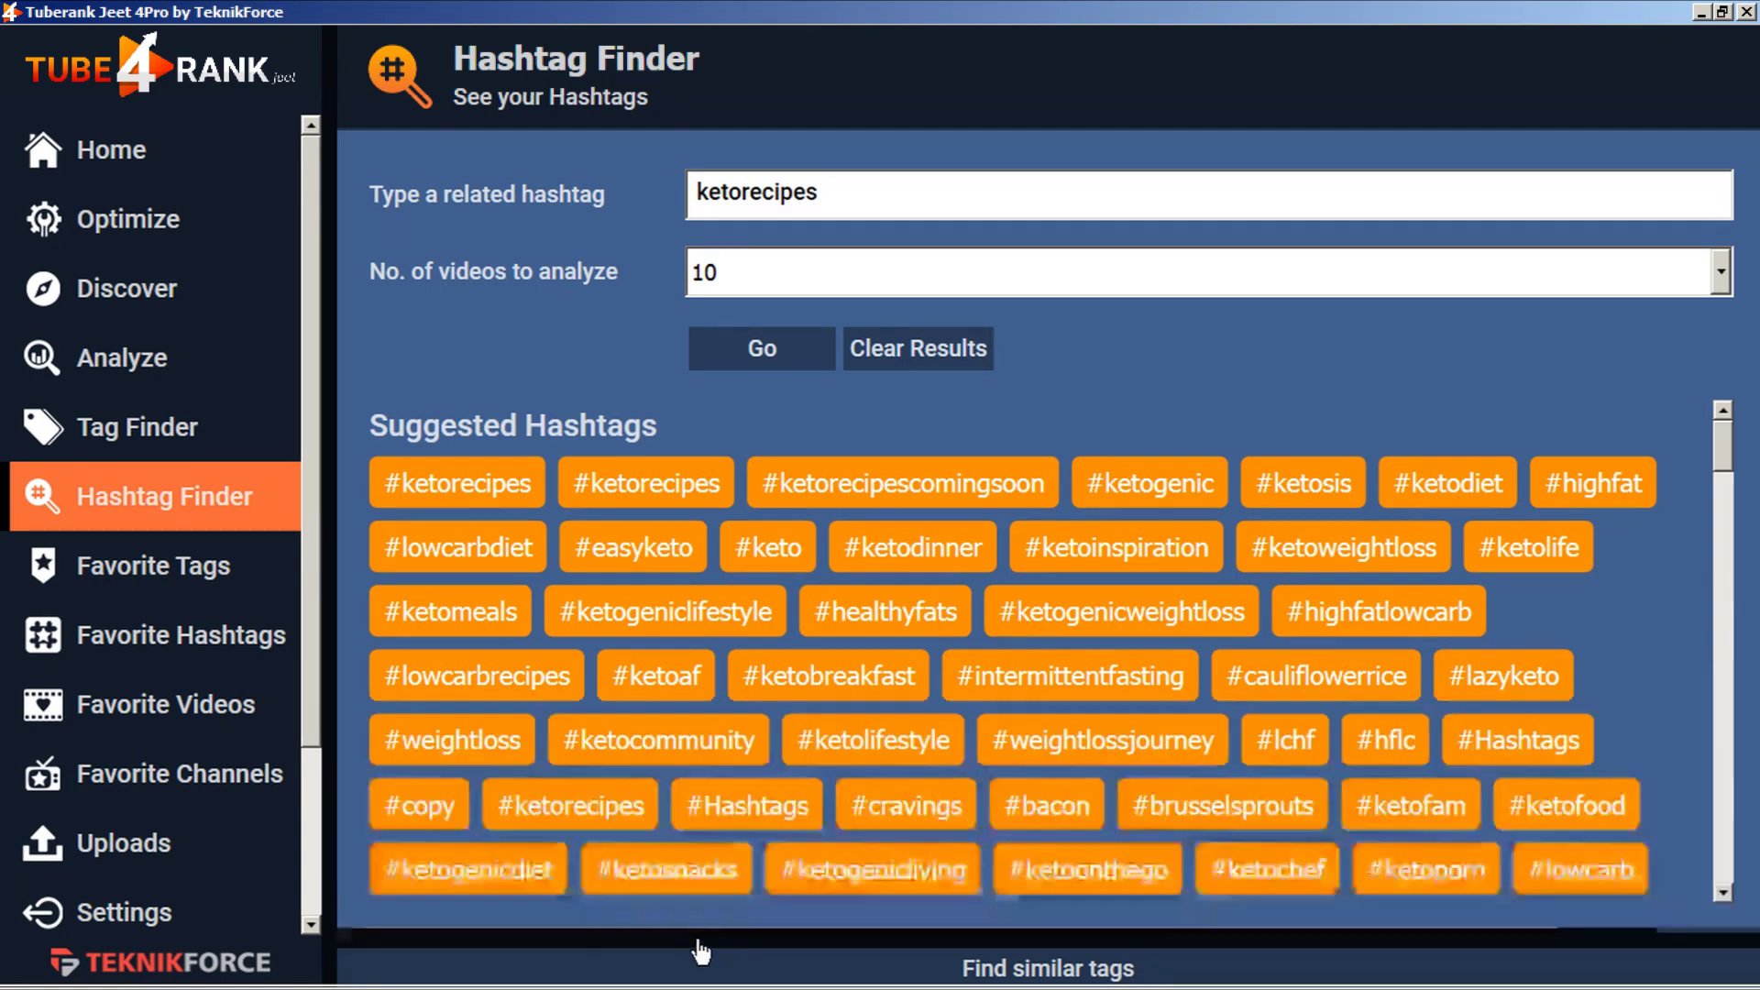
# - On the Favorite Hashtags page, add a new hashtag group called 'keto'
pyautogui.click(179, 646)
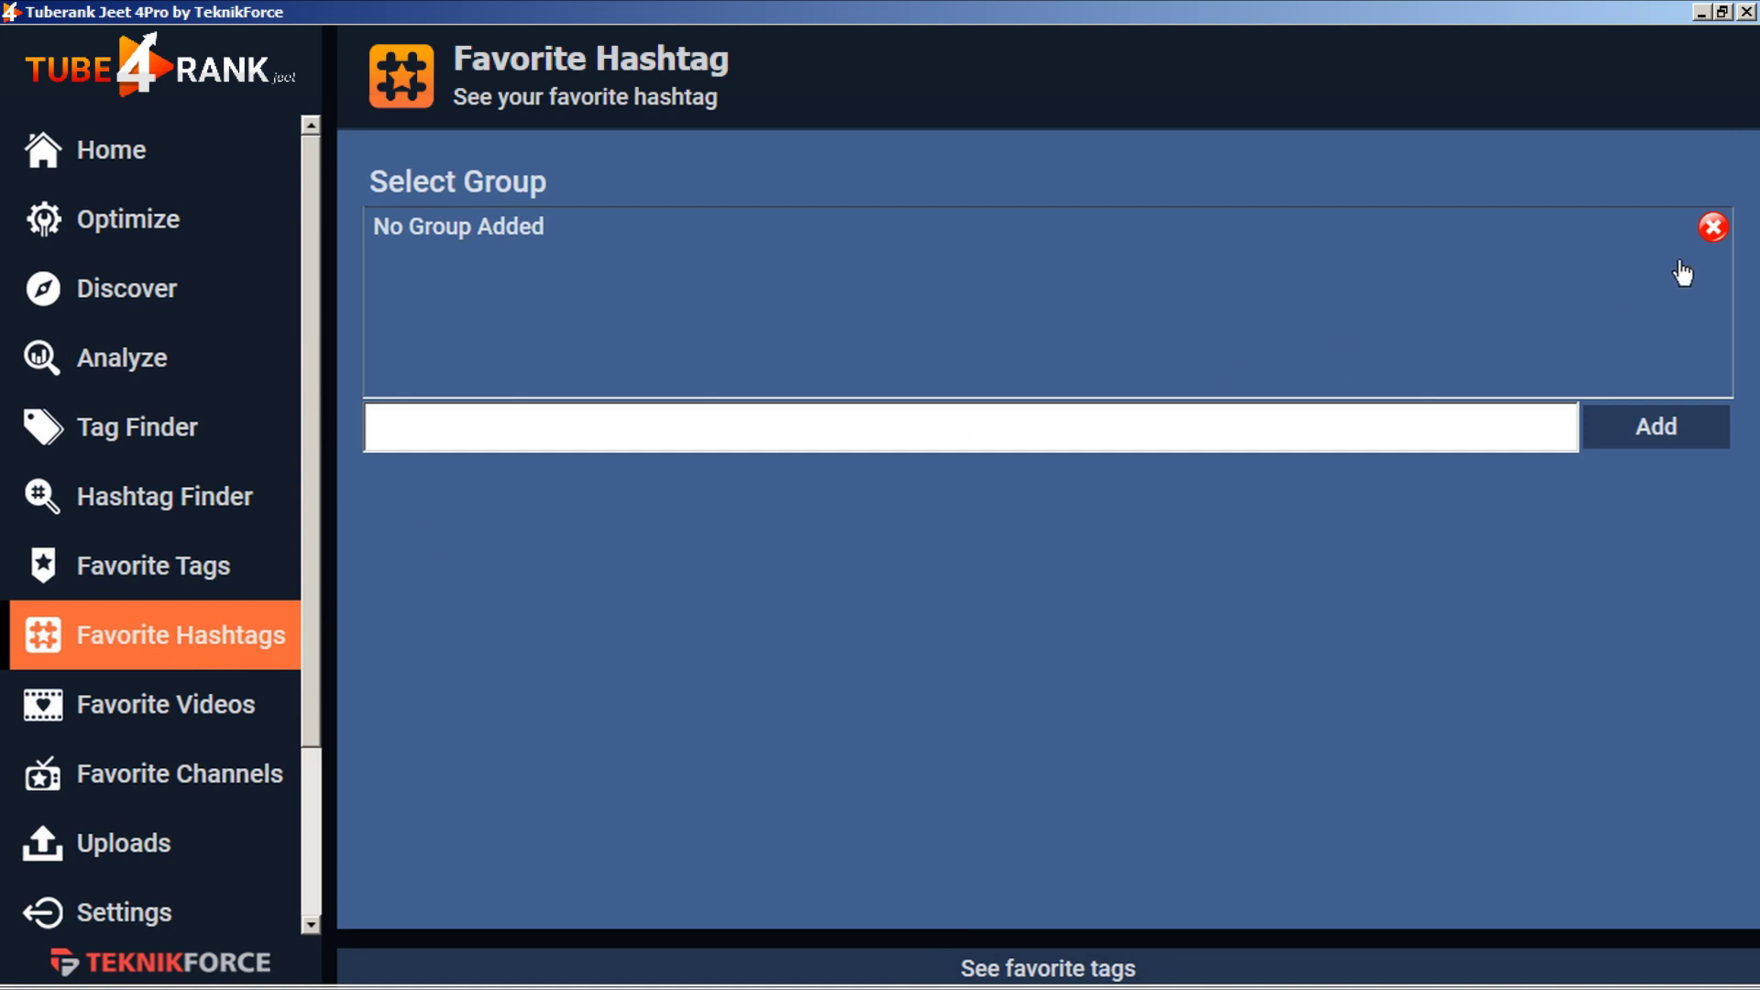
pyautogui.click(1173, 425)
pyautogui.write('keto')
pyautogui.click(1627, 440)
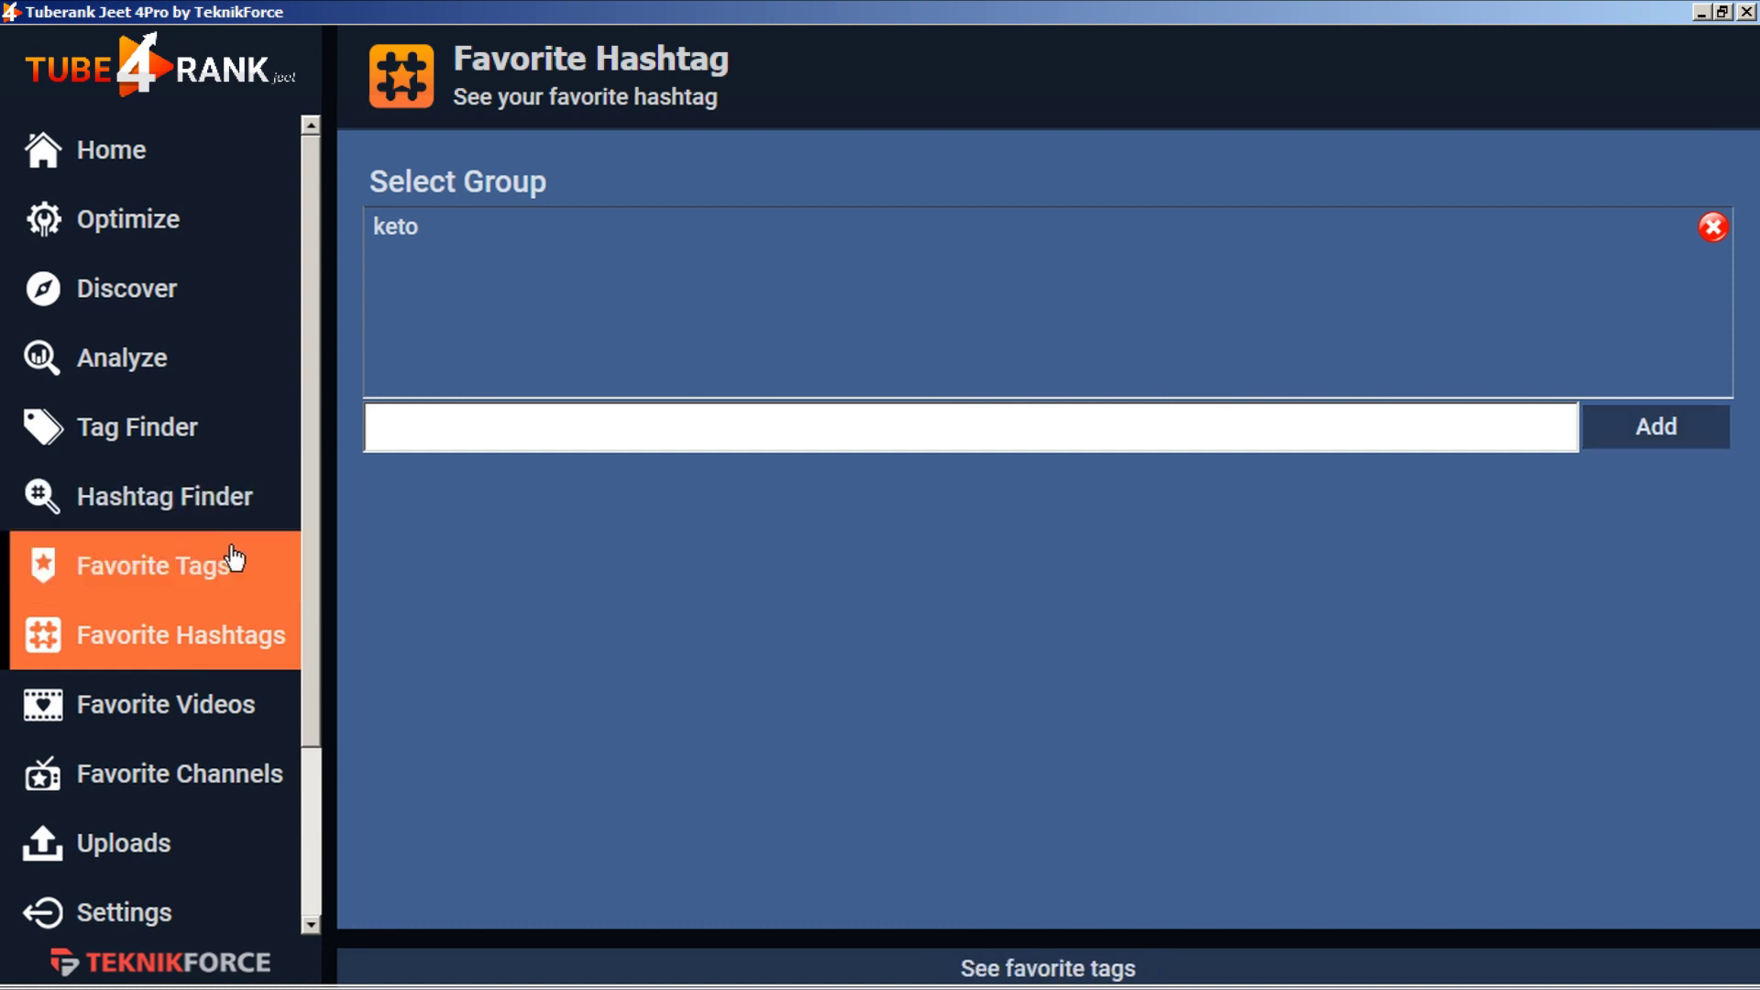
# - Rerun the 'ketorecipes' hashtag search with 10 videos, copying the term from the collected titles
pyautogui.click(221, 516)
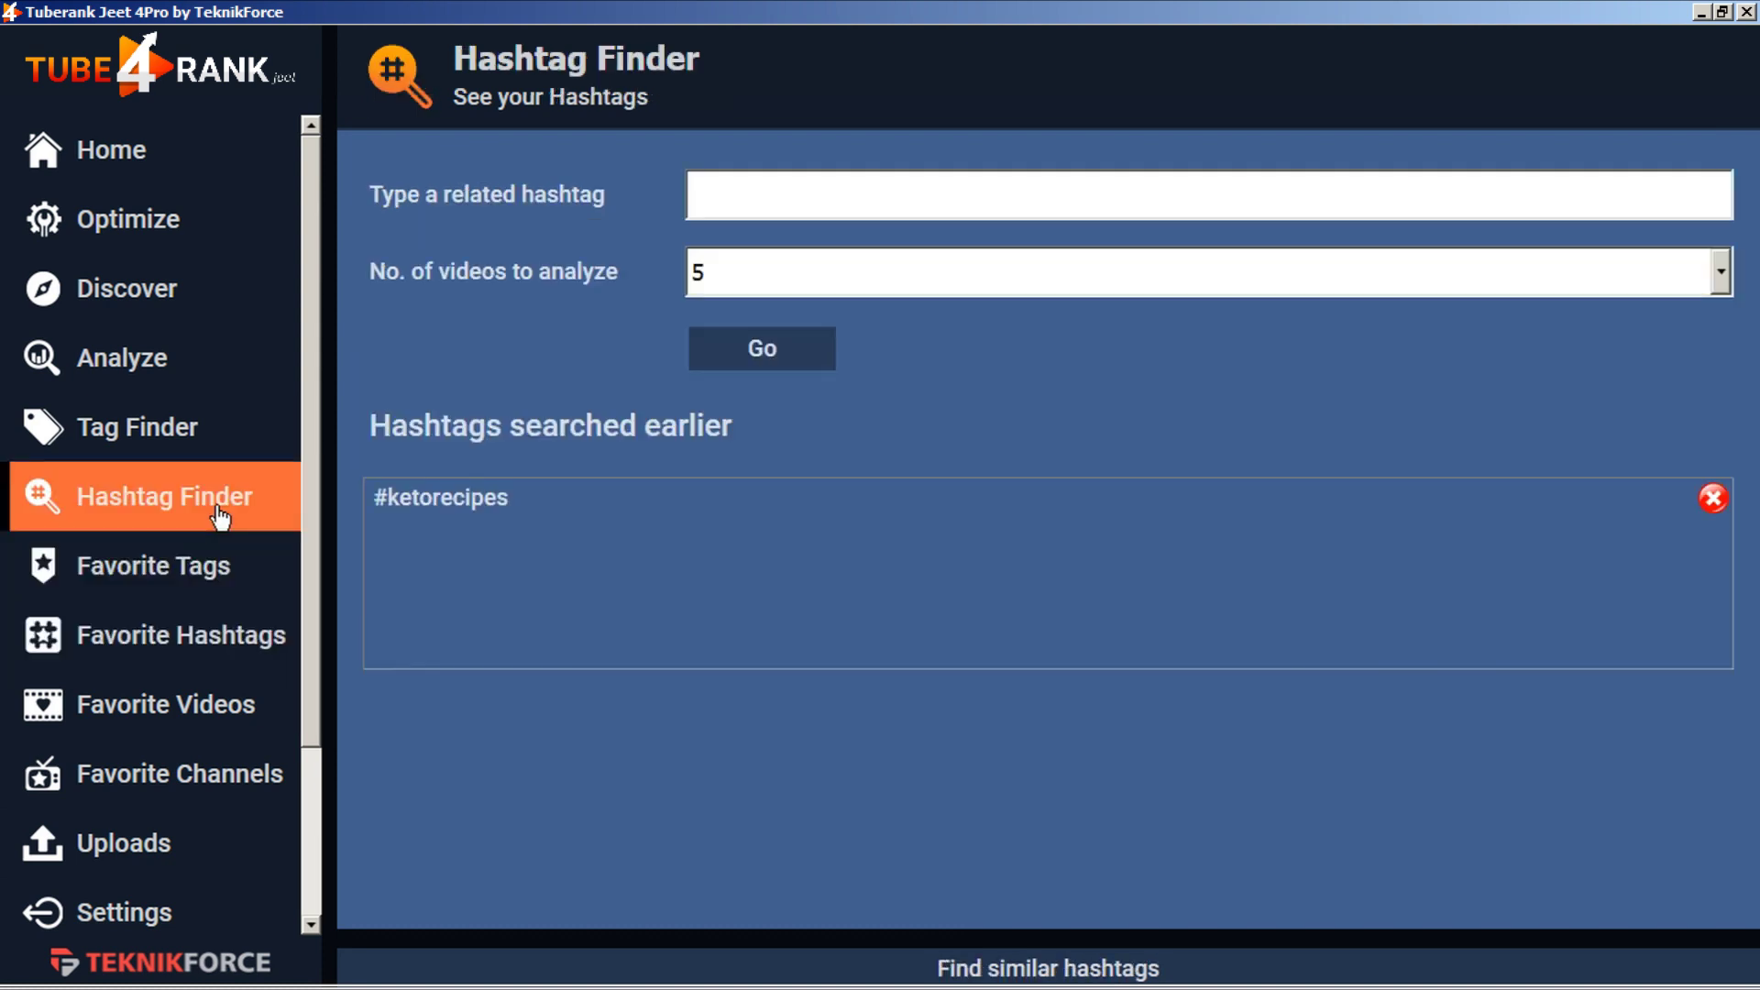
pyautogui.click(809, 942)
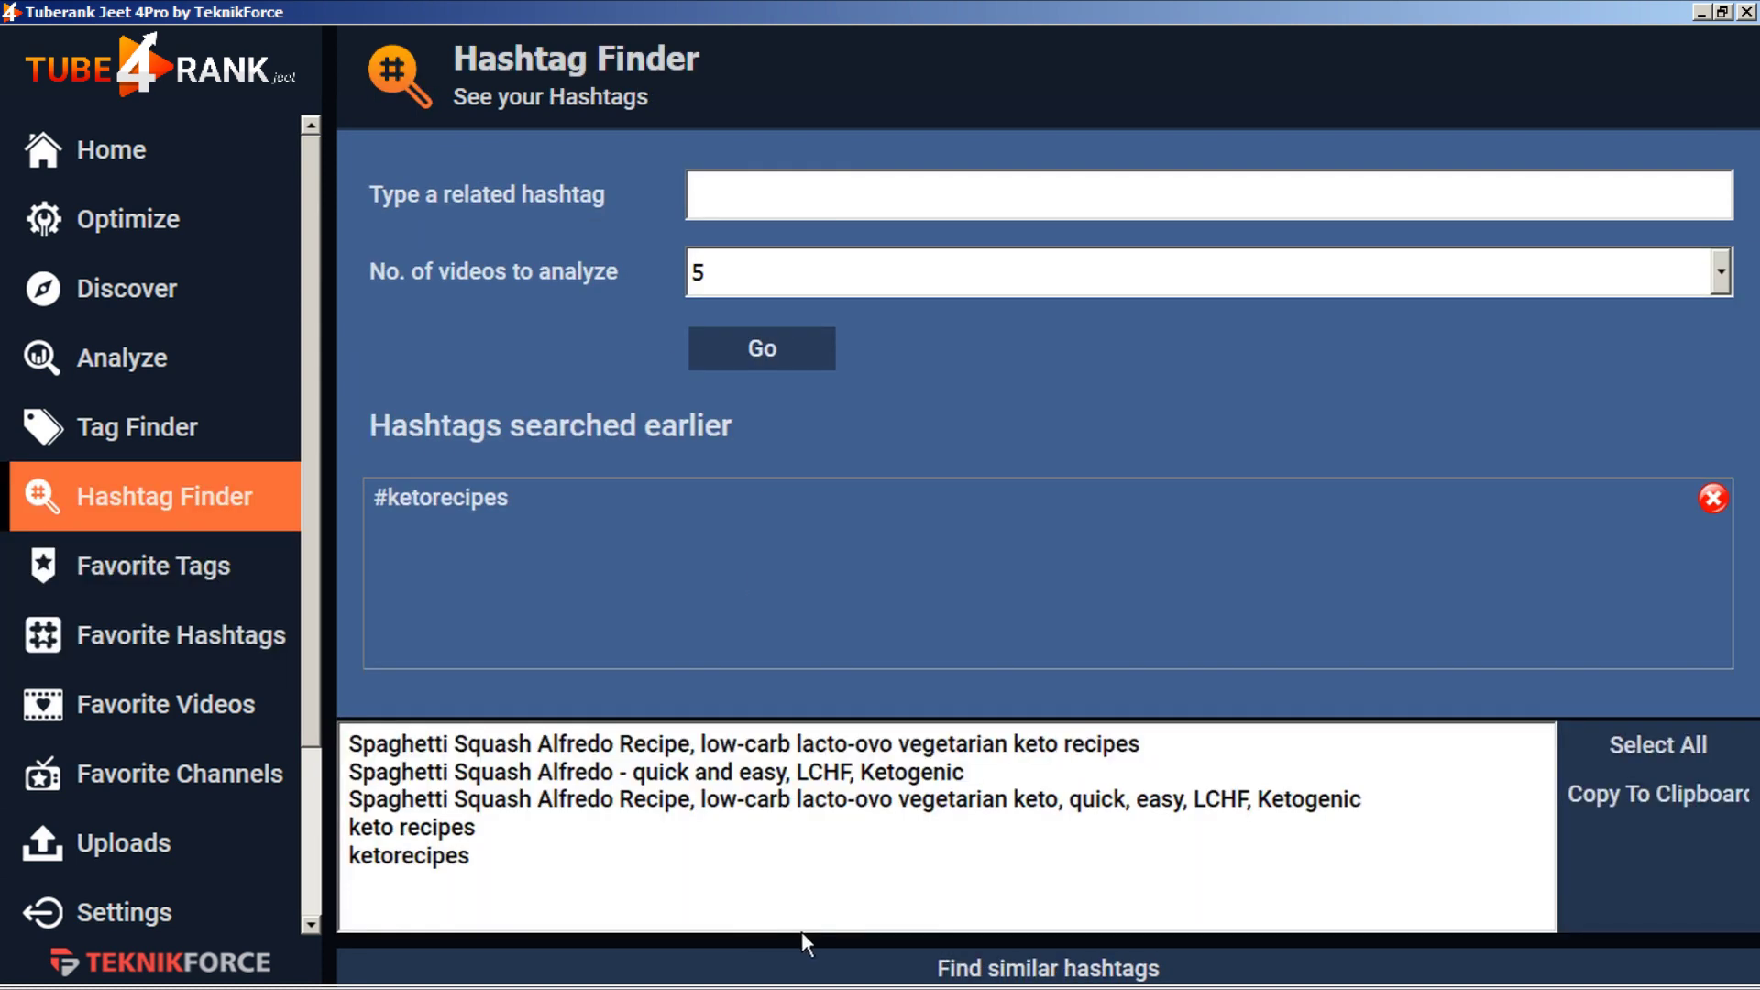
pyautogui.doubleClick(387, 858)
pyautogui.hotkey('ctrl', 'c')
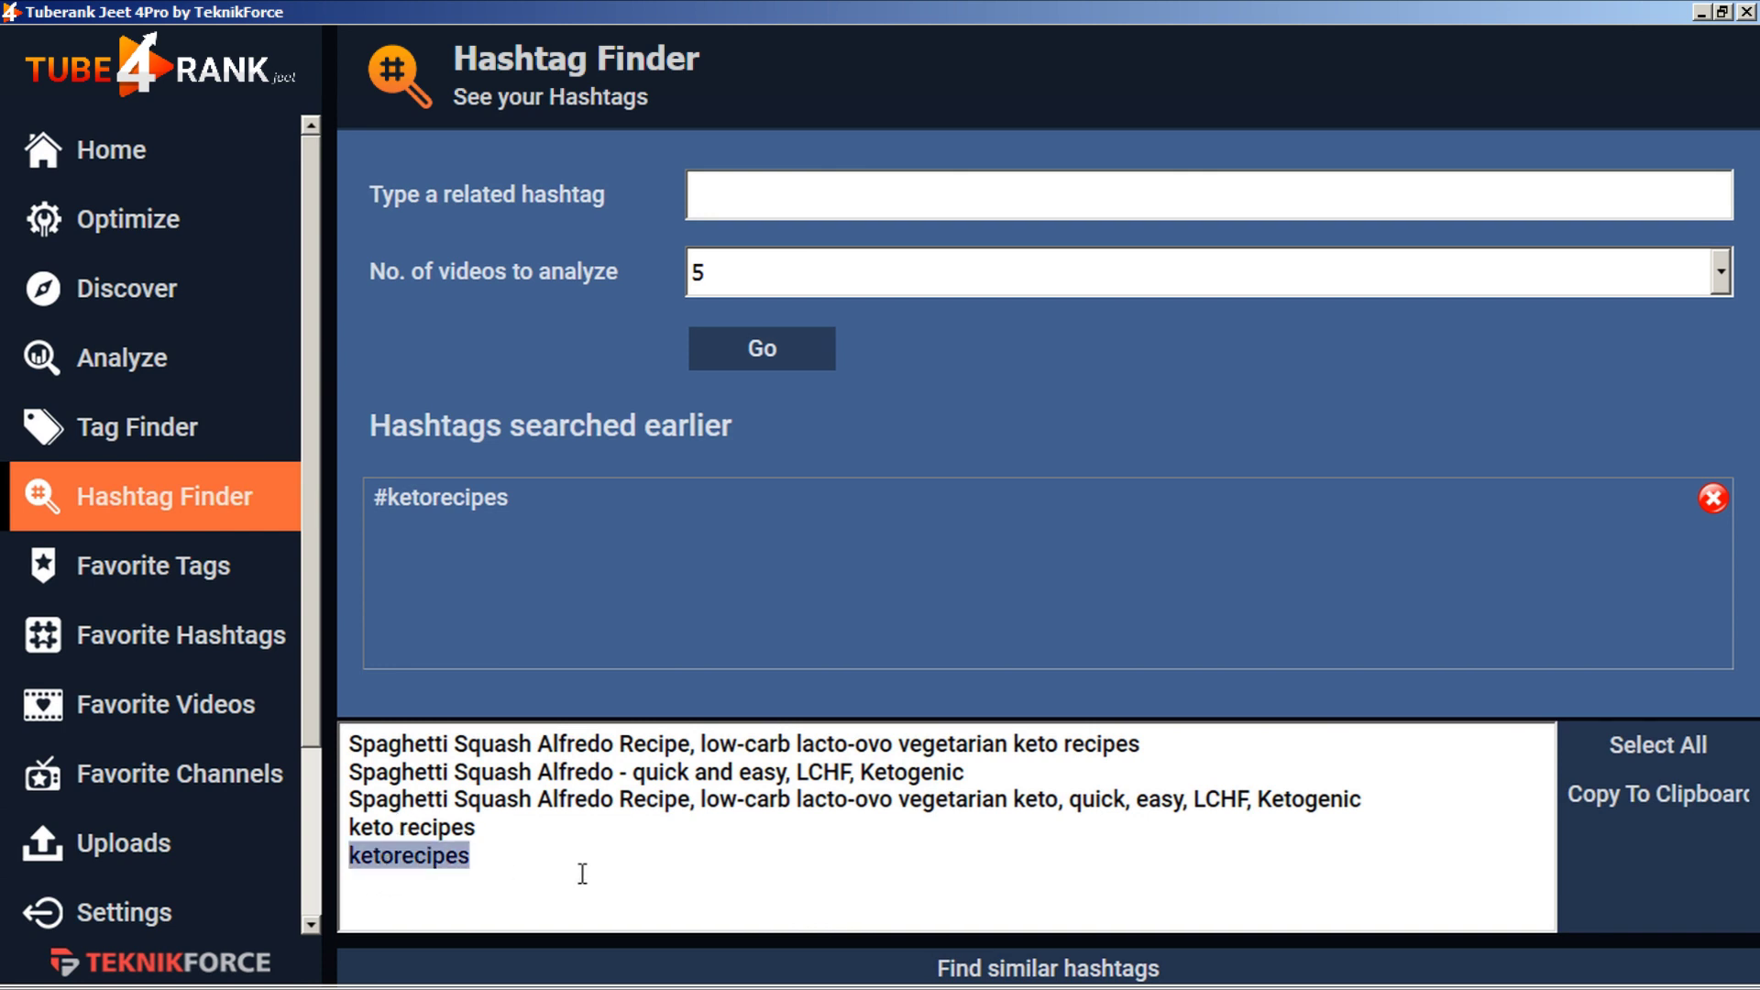
pyautogui.click(621, 955)
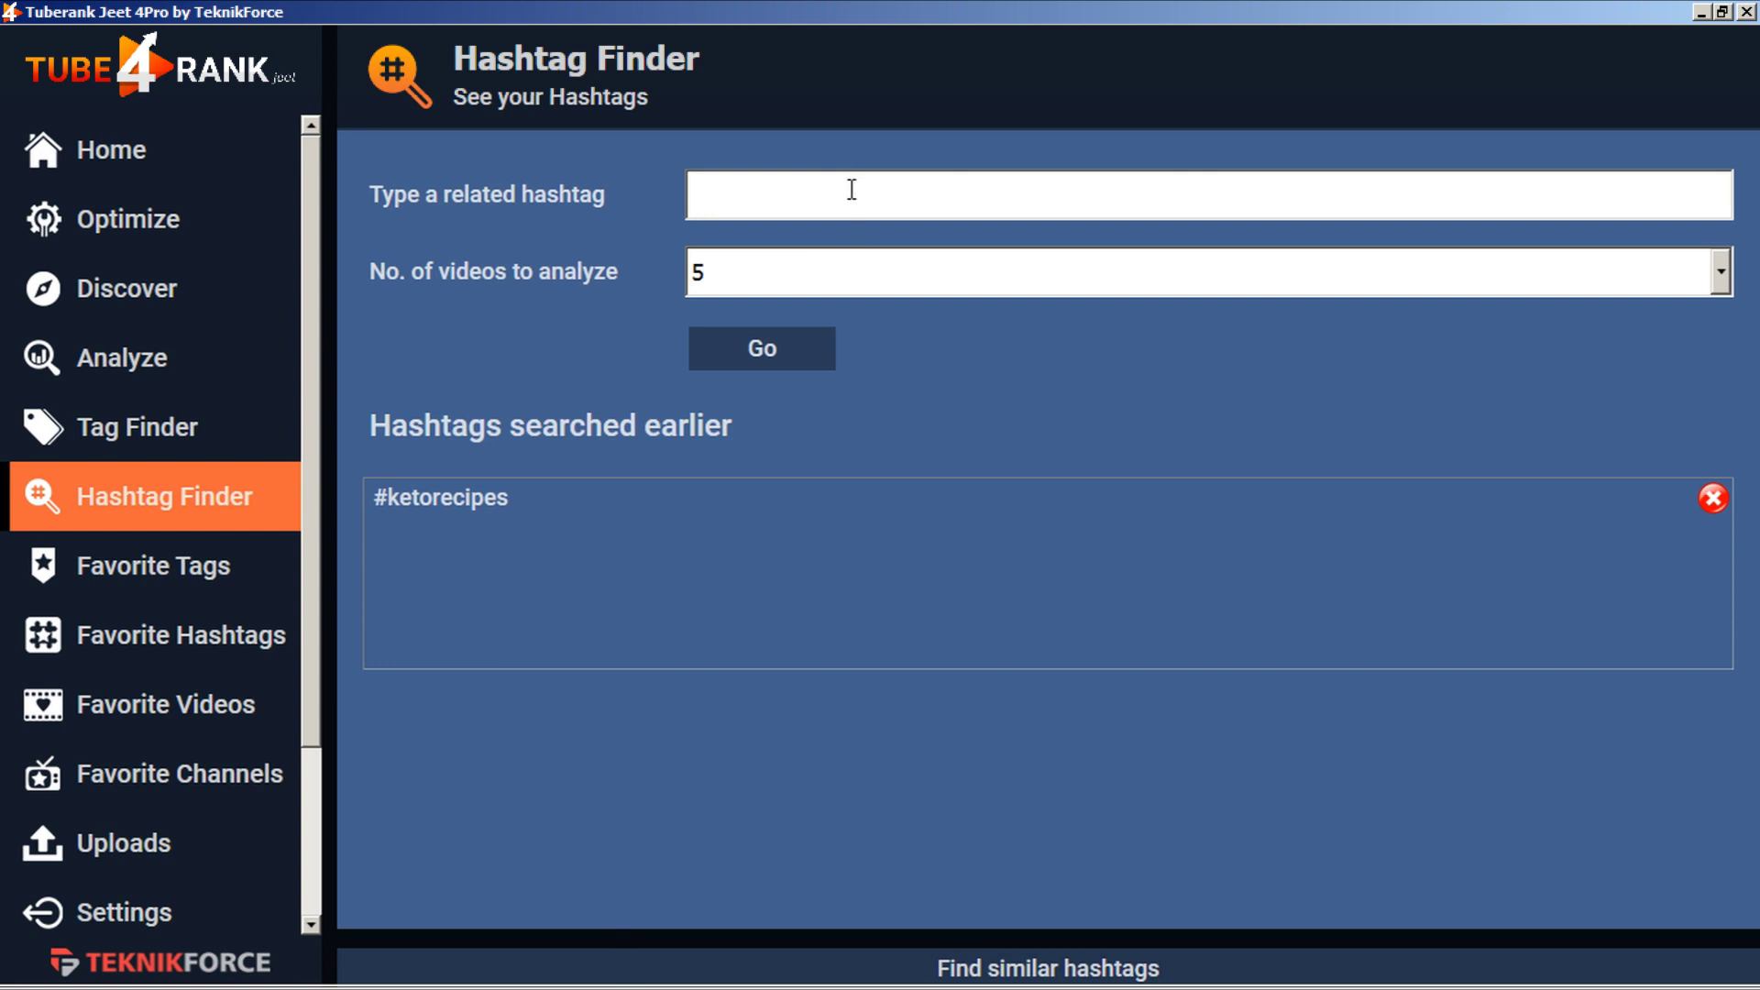
pyautogui.hotkey('ctrl', 'v')
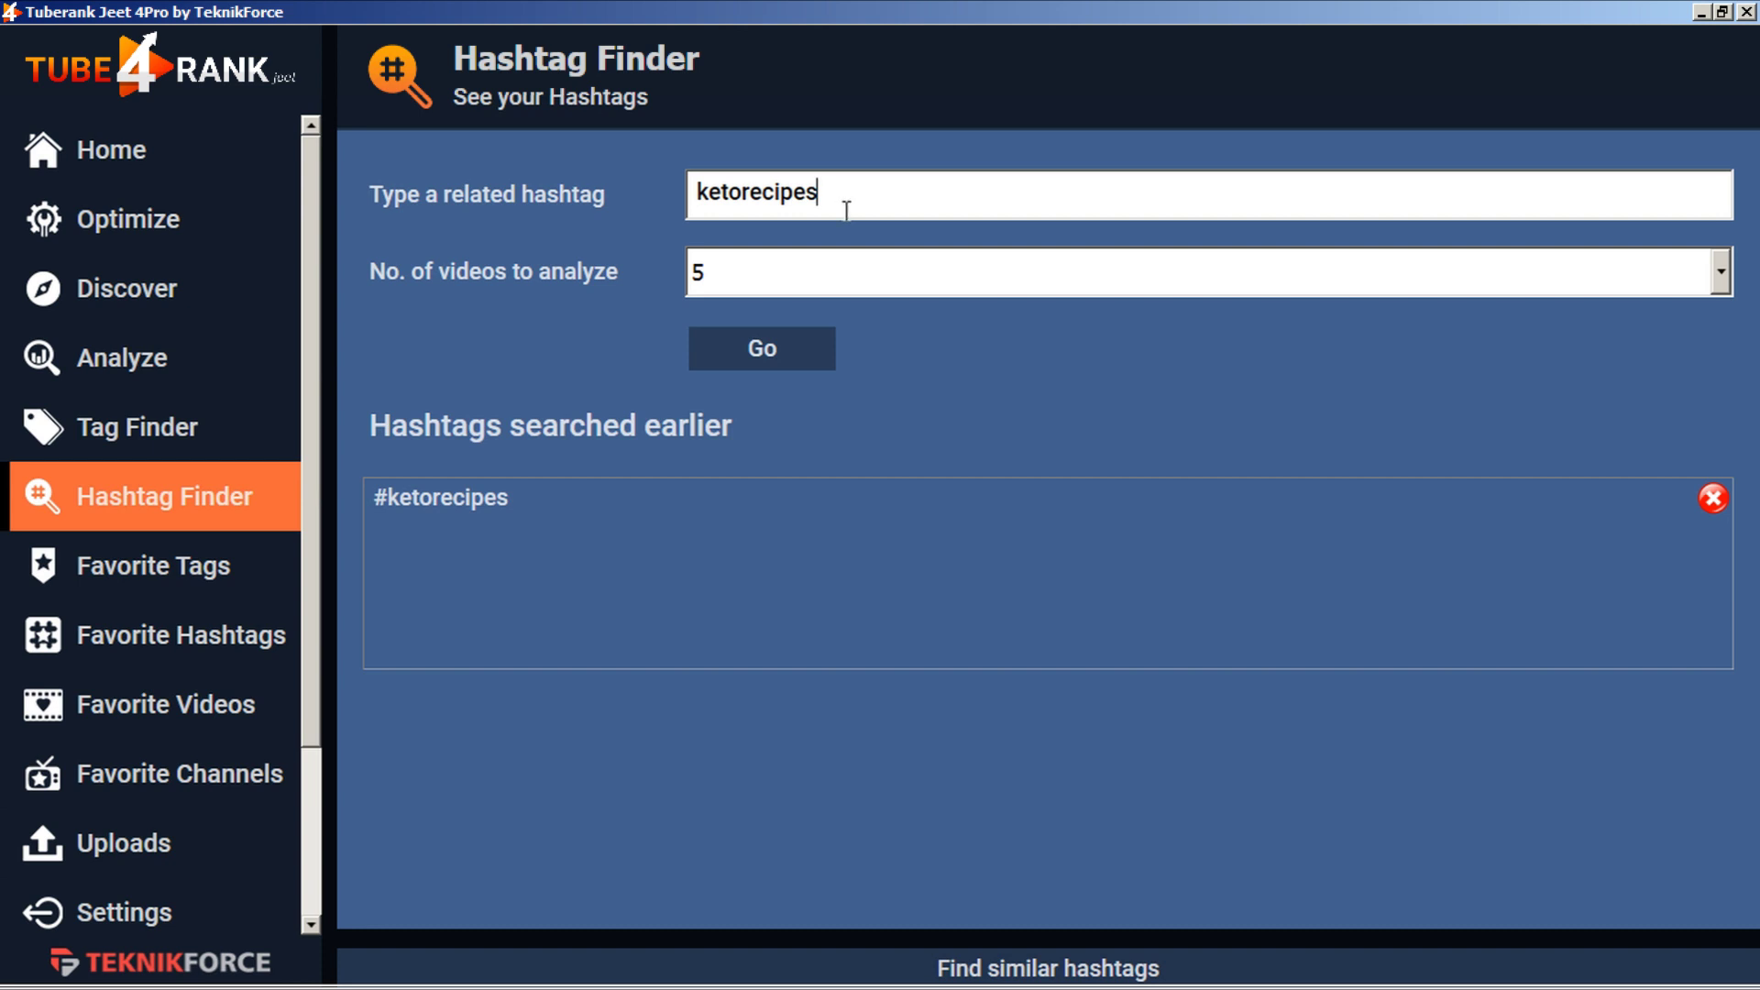
pyautogui.press('Tab')
pyautogui.press('Down')
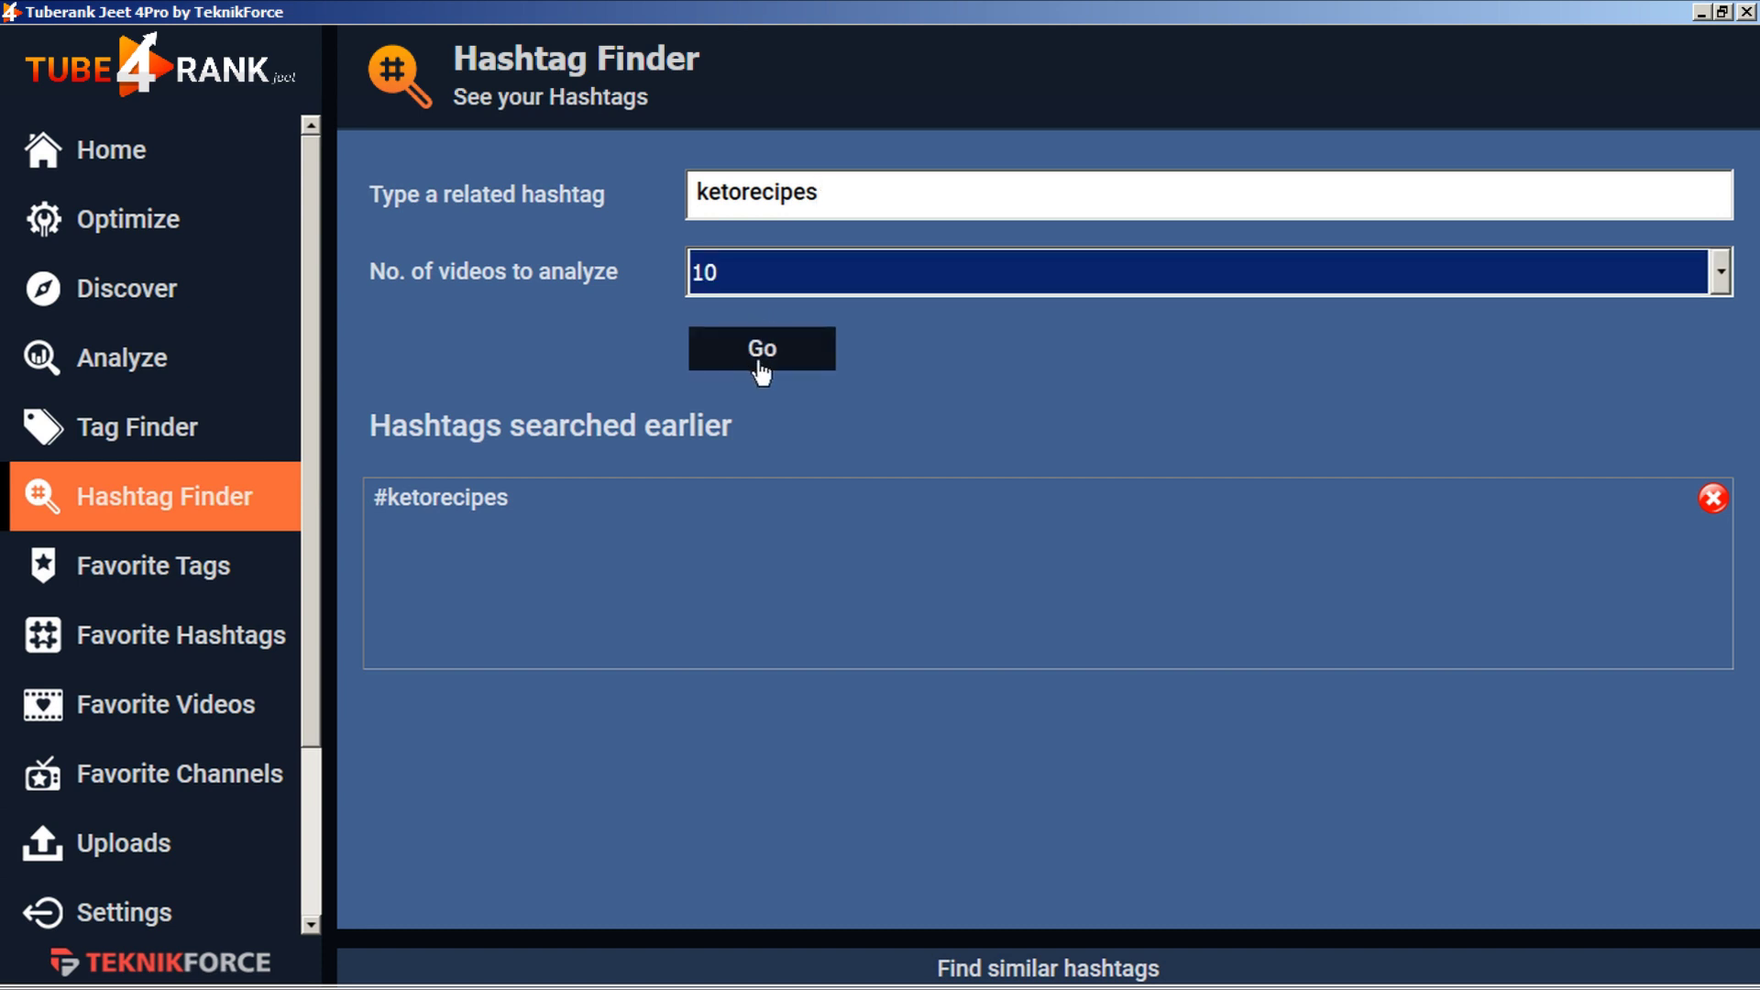
pyautogui.click(765, 362)
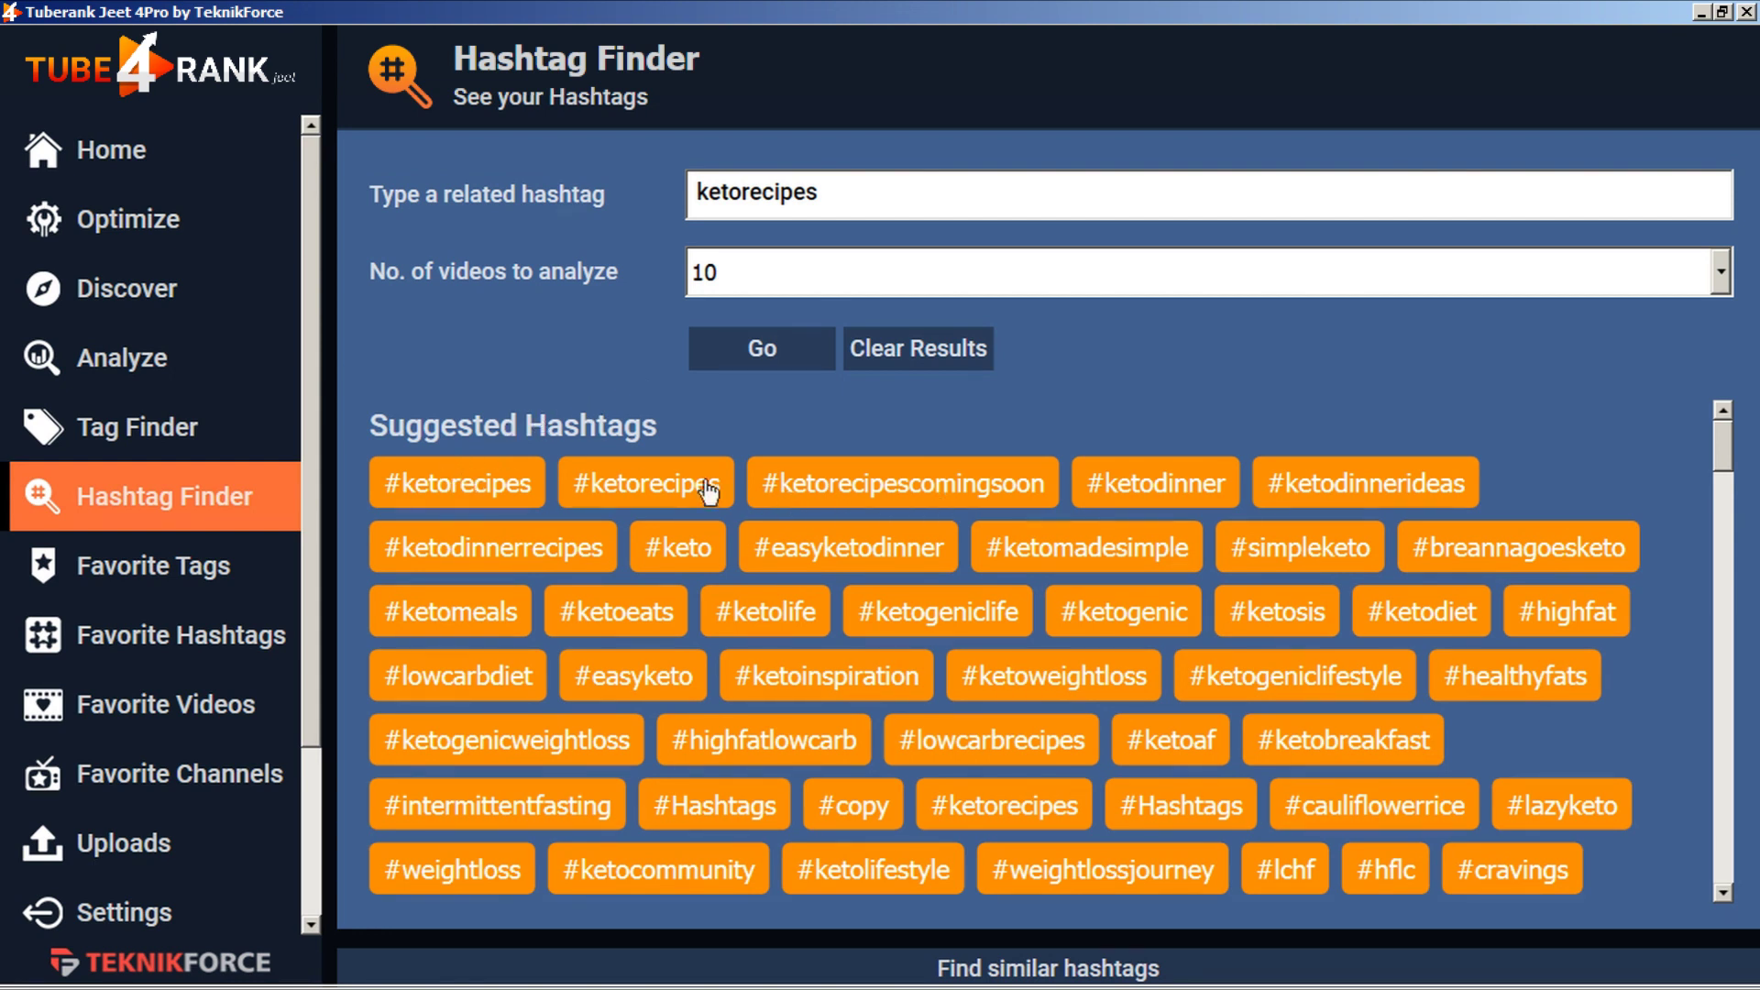
# - Add #ketodinner, #ketomadesimple and #ketolife to the Keto group
pyautogui.rightClick(1160, 491)
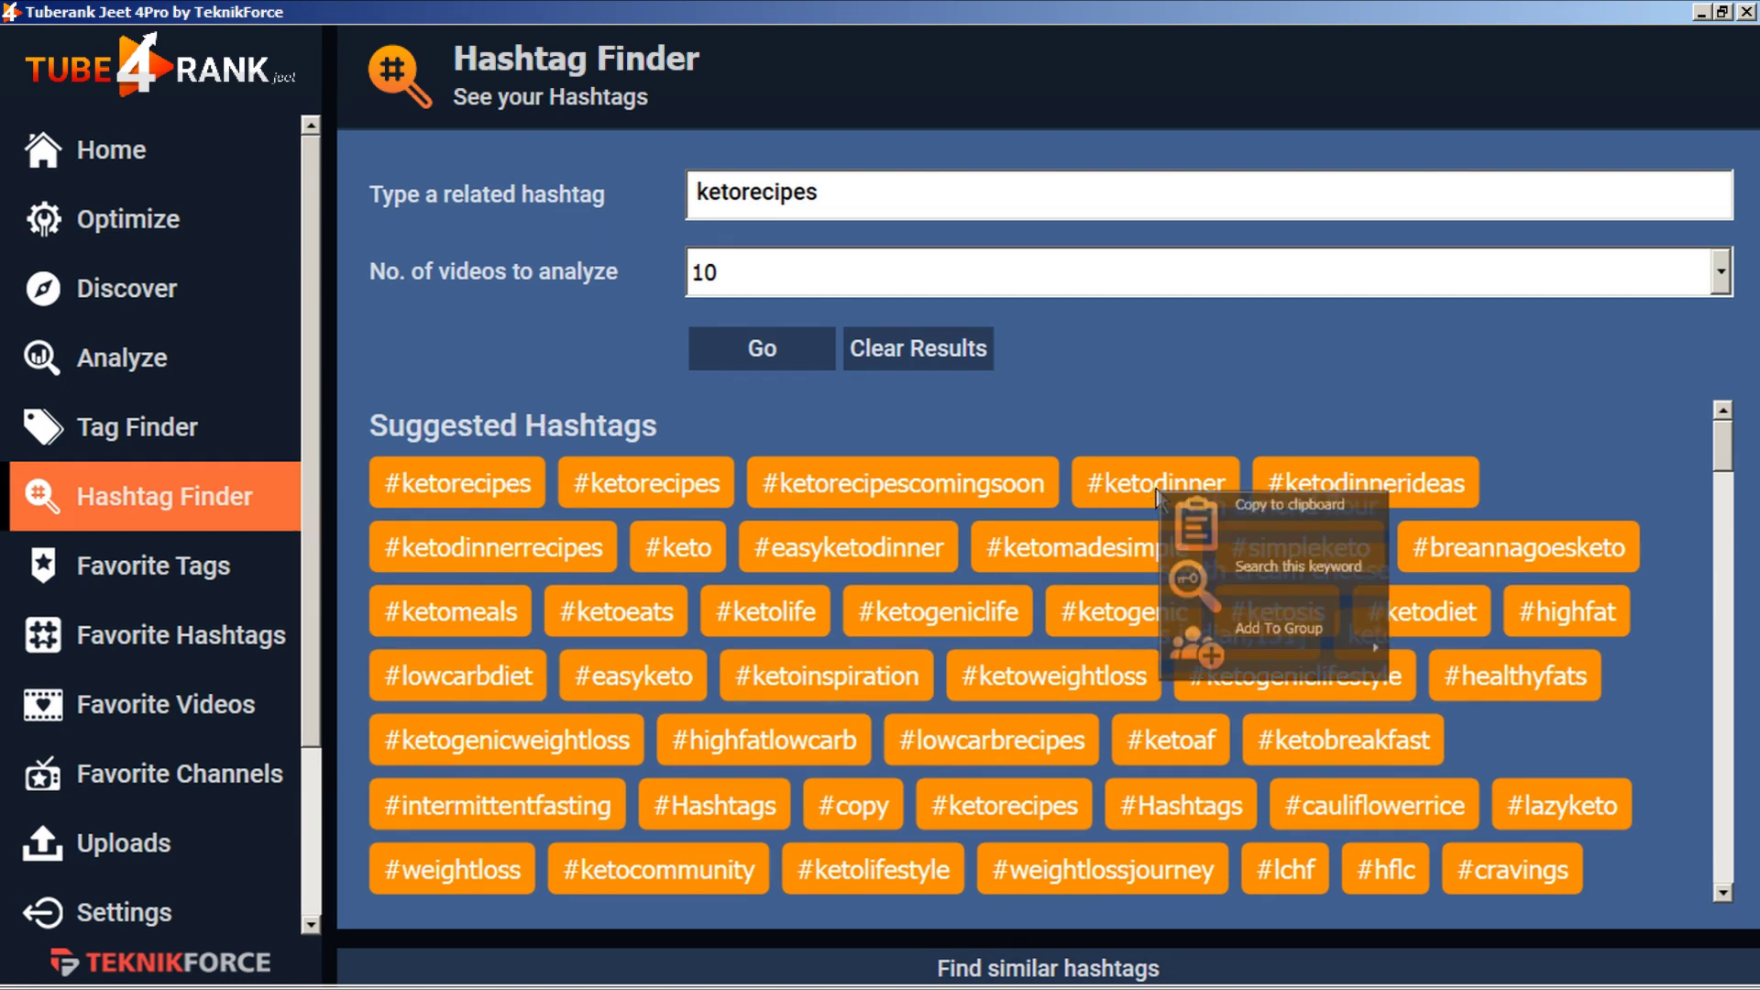
pyautogui.moveTo(1272, 633)
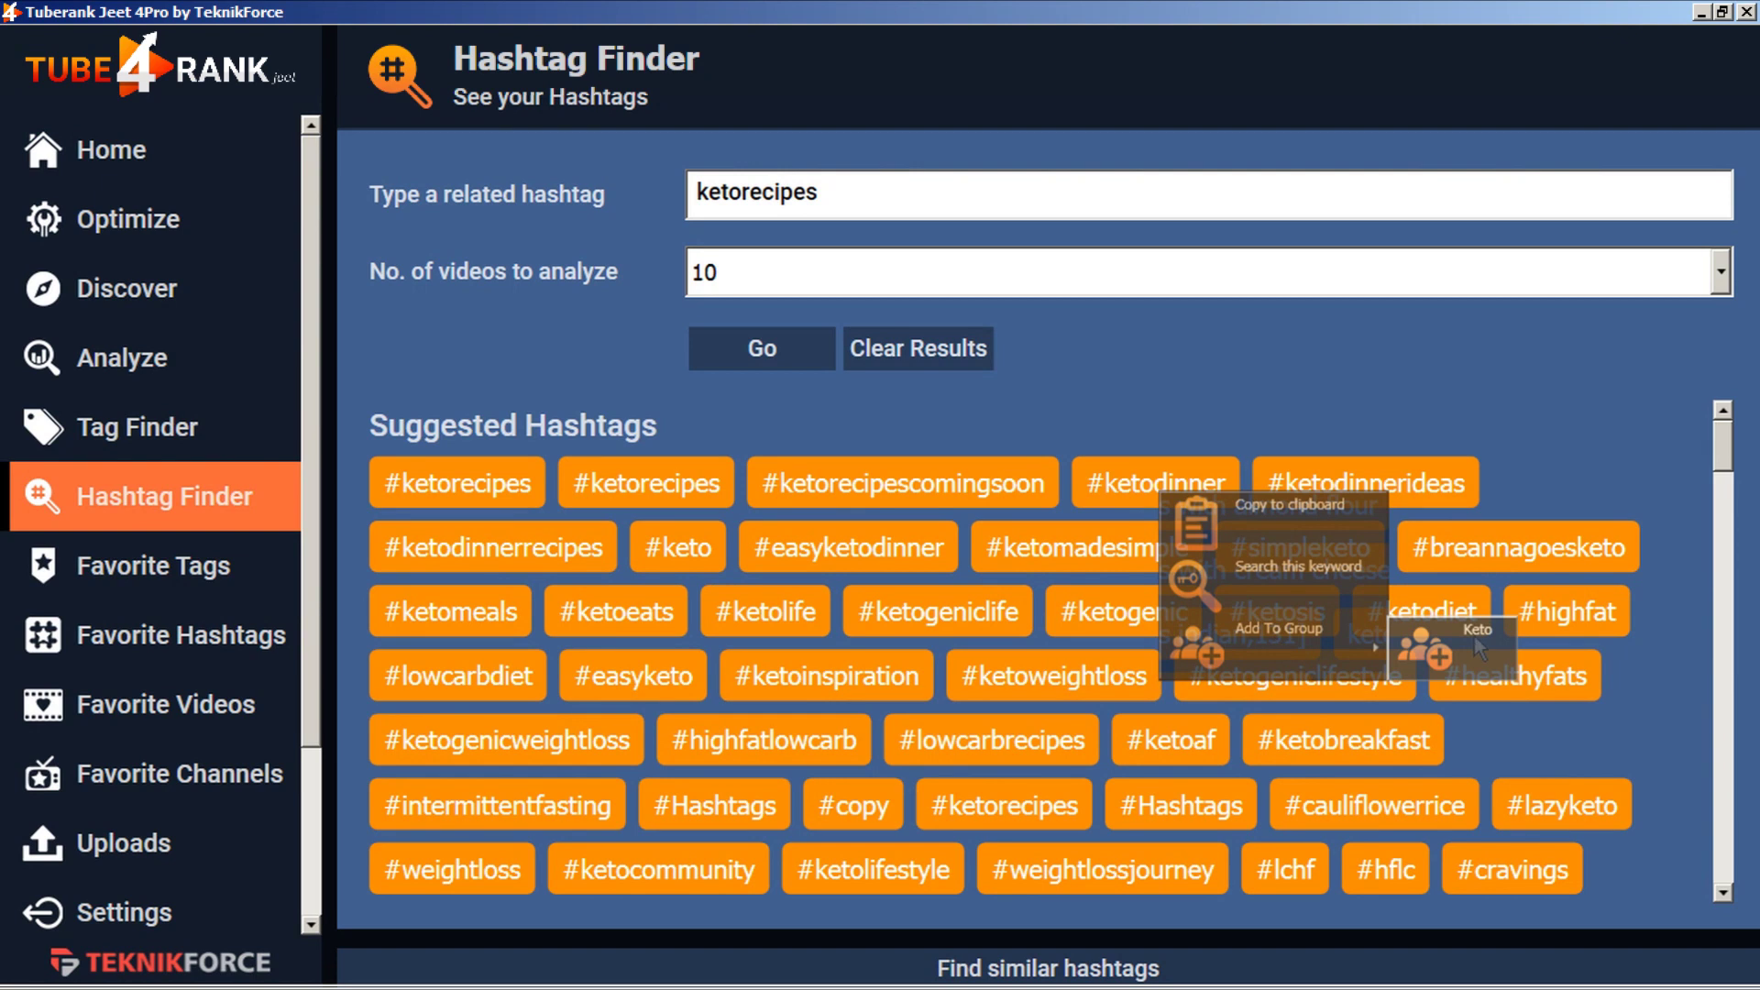
pyautogui.click(1471, 638)
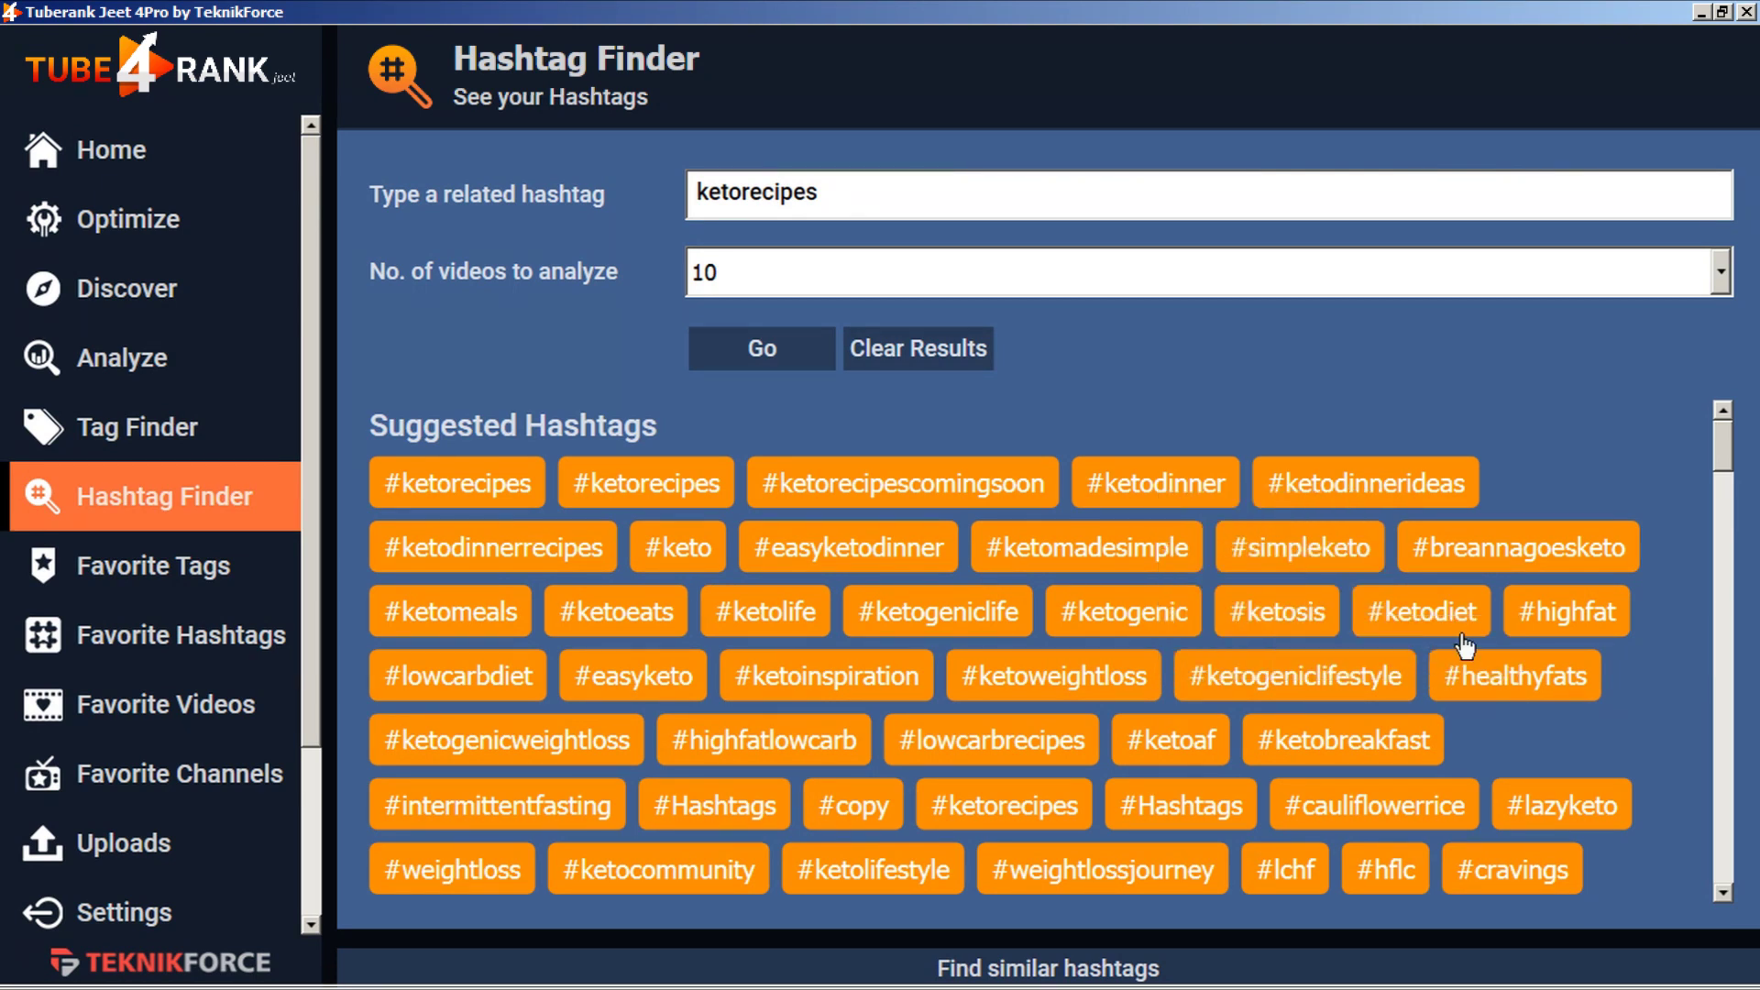
pyautogui.rightClick(1086, 540)
pyautogui.click(1402, 697)
pyautogui.rightClick(761, 611)
pyautogui.moveTo(886, 748)
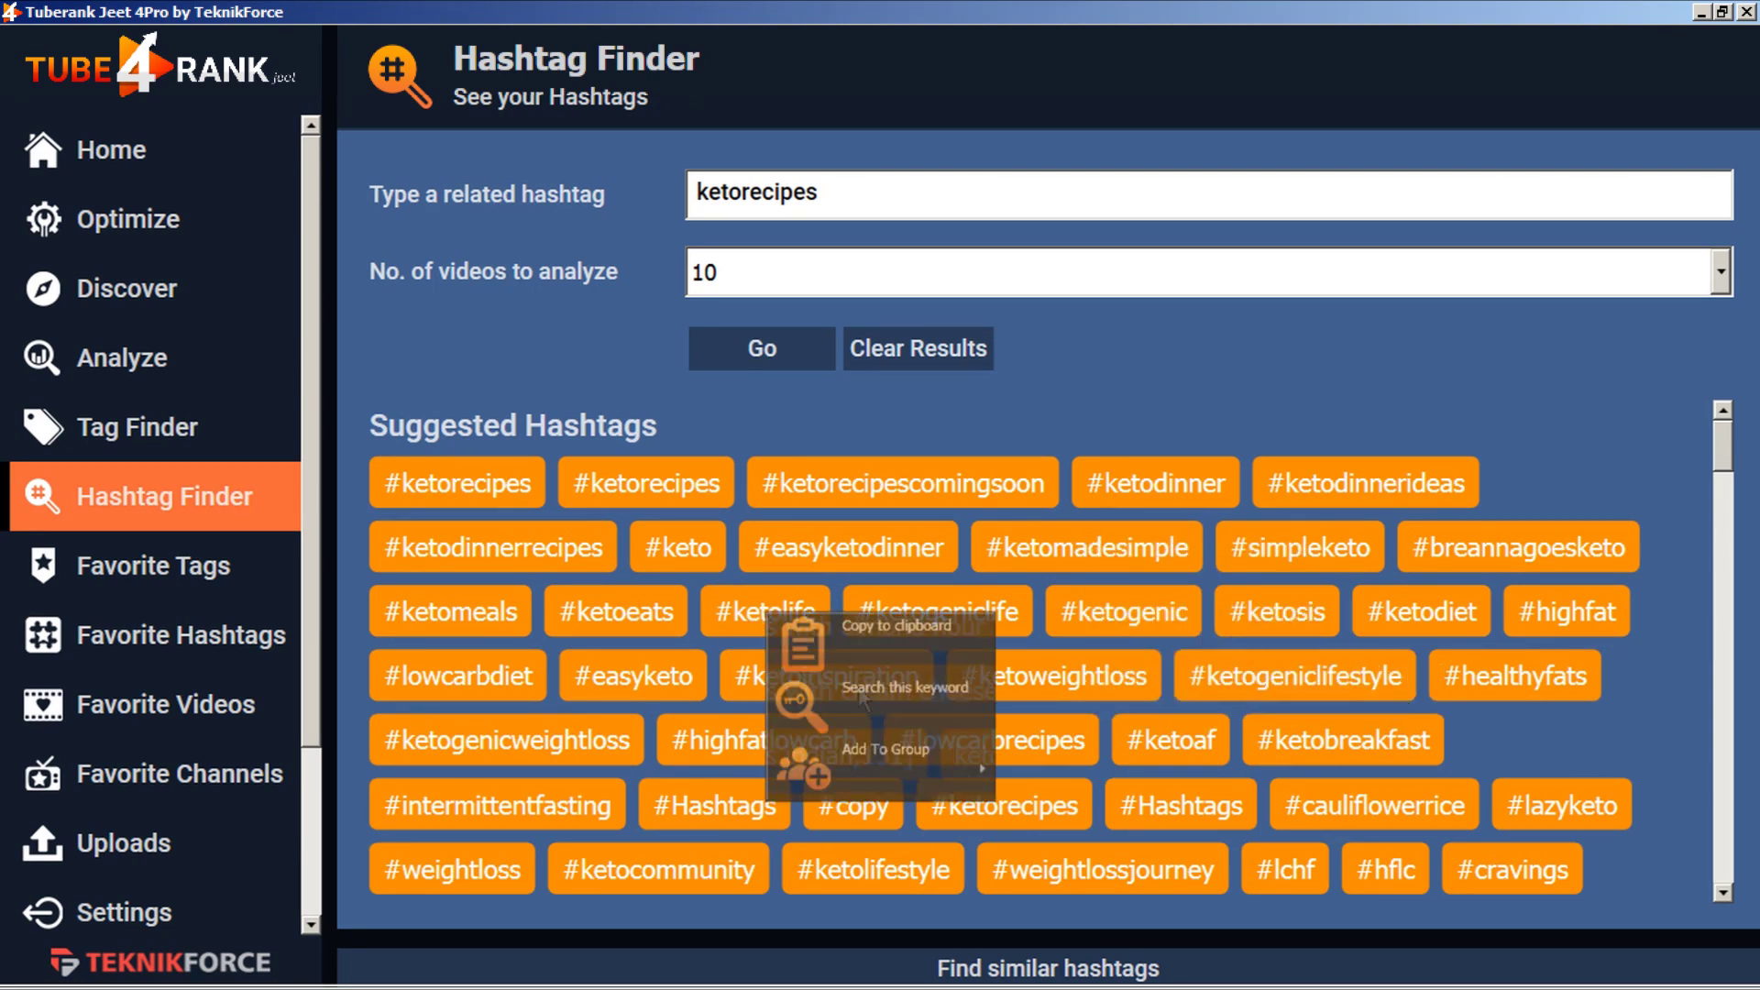
pyautogui.click(1087, 775)
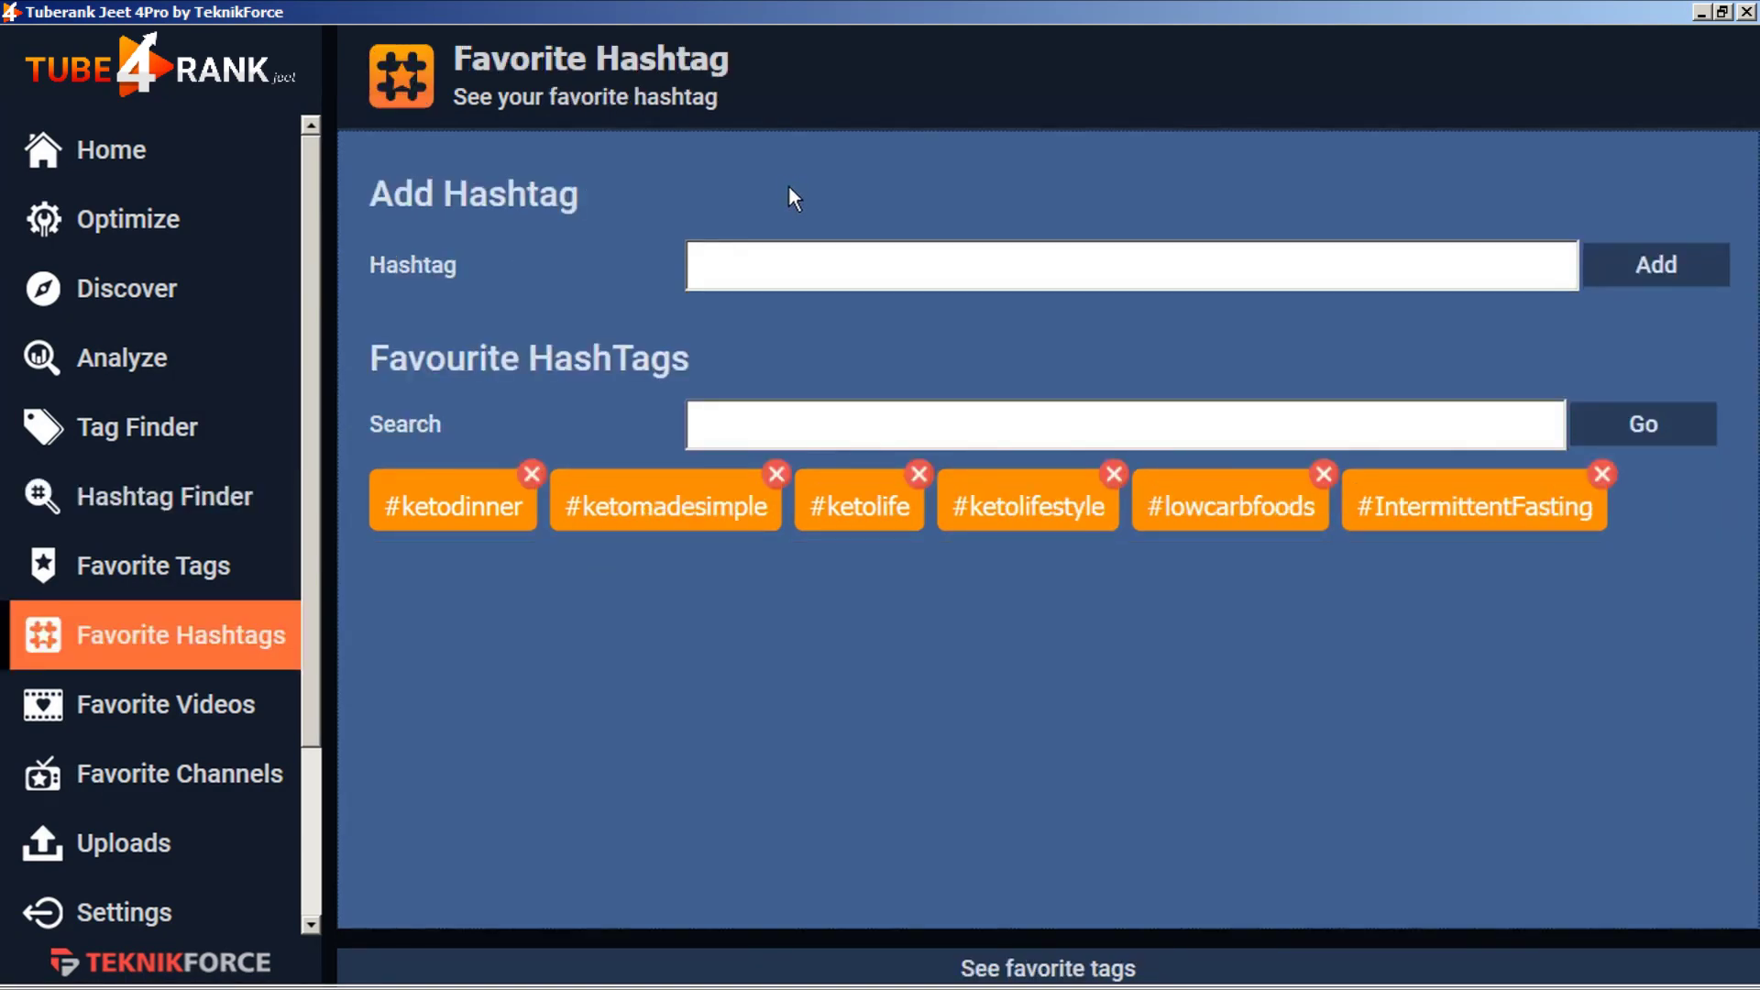
# - Save #atkinsdiet as a new favourite hashtag
pyautogui.click(774, 257)
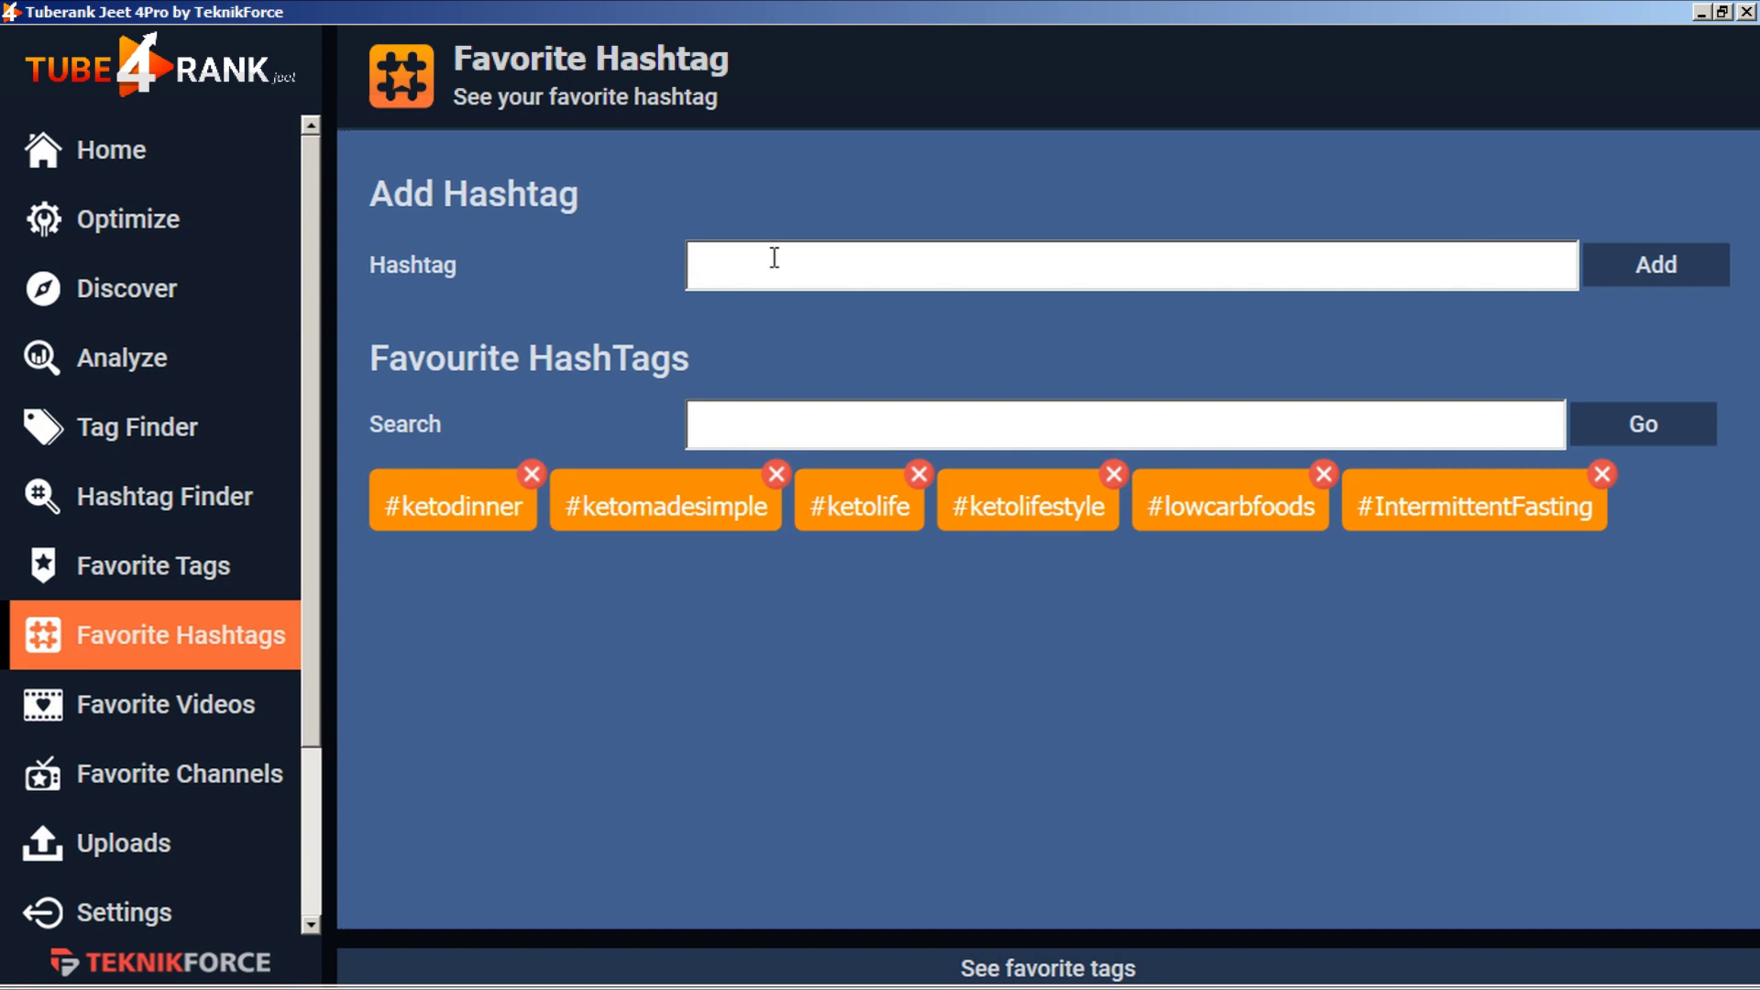
pyautogui.write('#a')
pyautogui.write('tkins')
pyautogui.write('diet')
pyautogui.click(1627, 275)
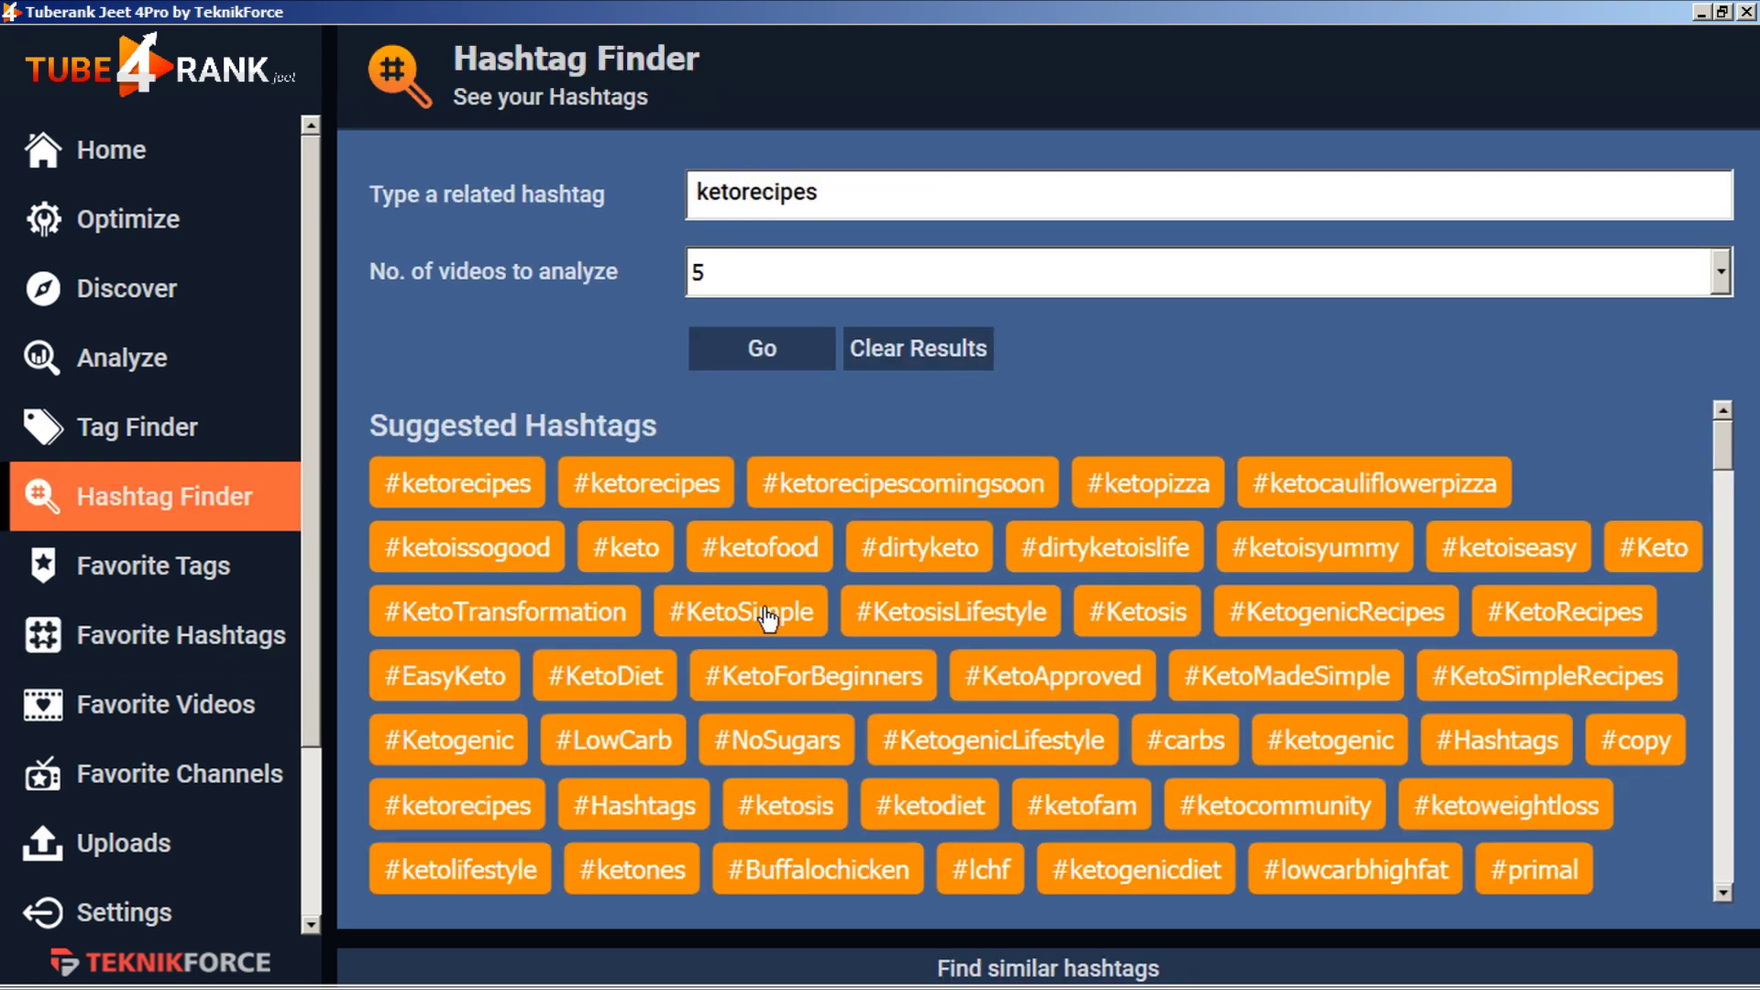
# - Run 'Search this keyword' on the suggested #keto hashtag
pyautogui.rightClick(616, 556)
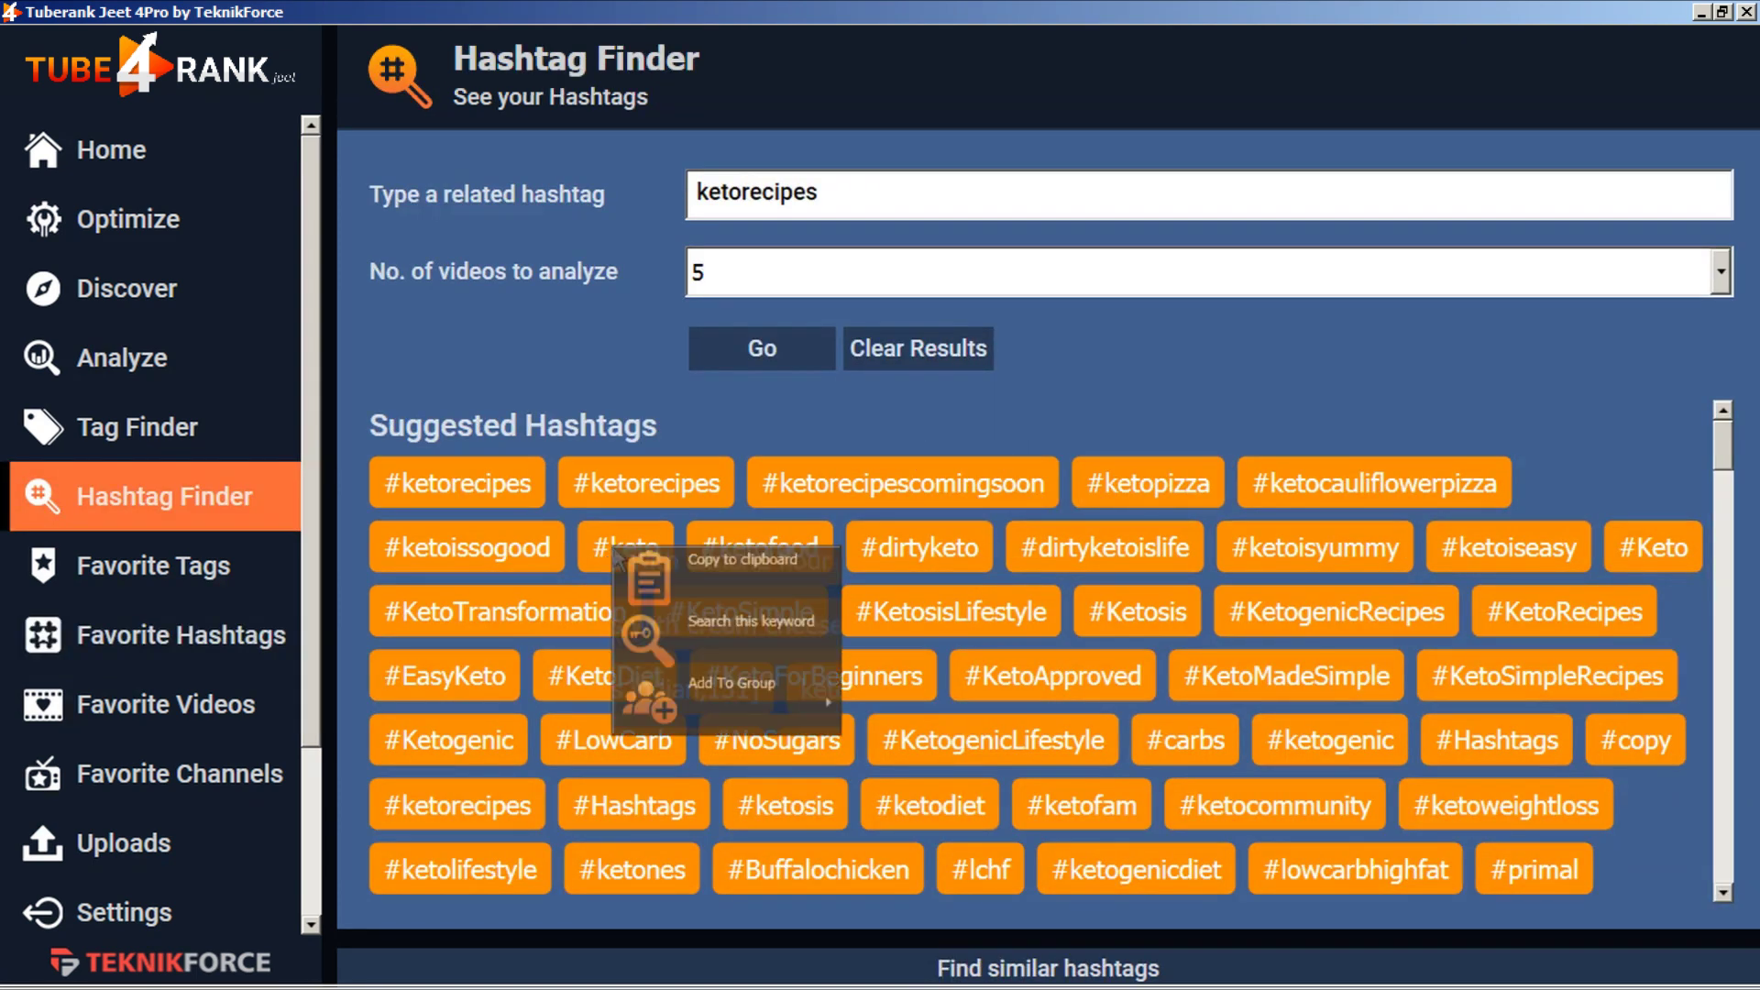
pyautogui.click(734, 623)
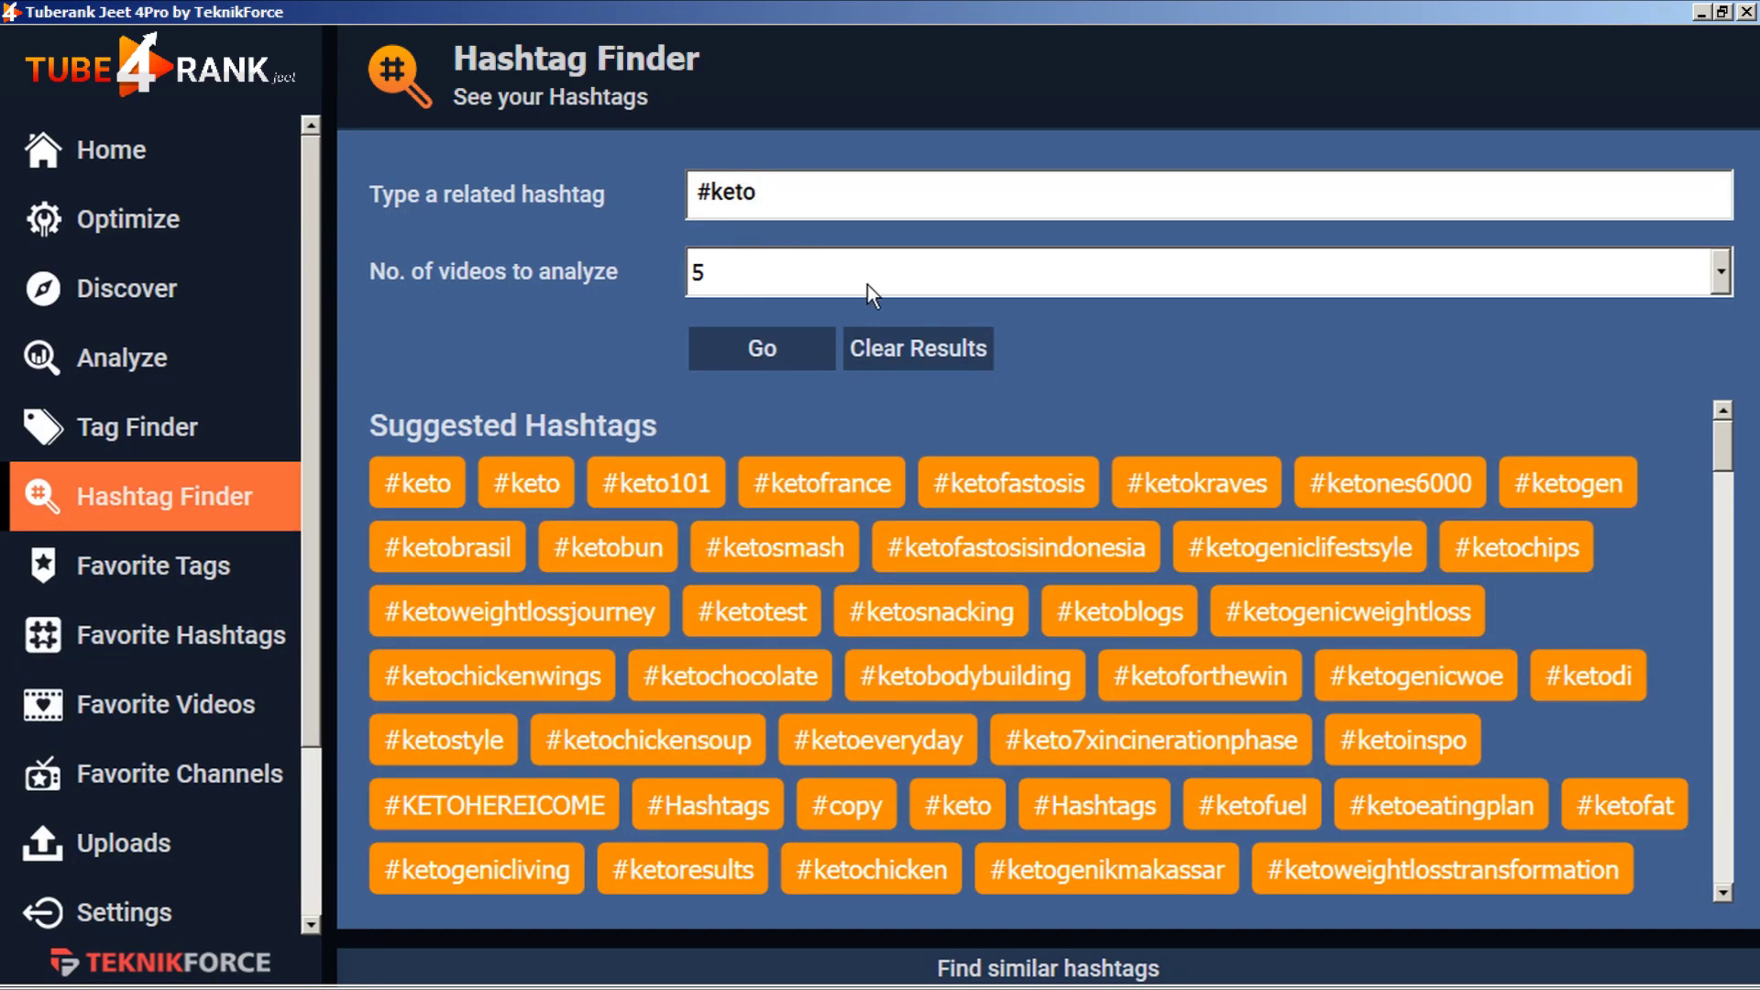
# - Rerun the #keto hashtag search analysing 20 videos
pyautogui.press('Down')
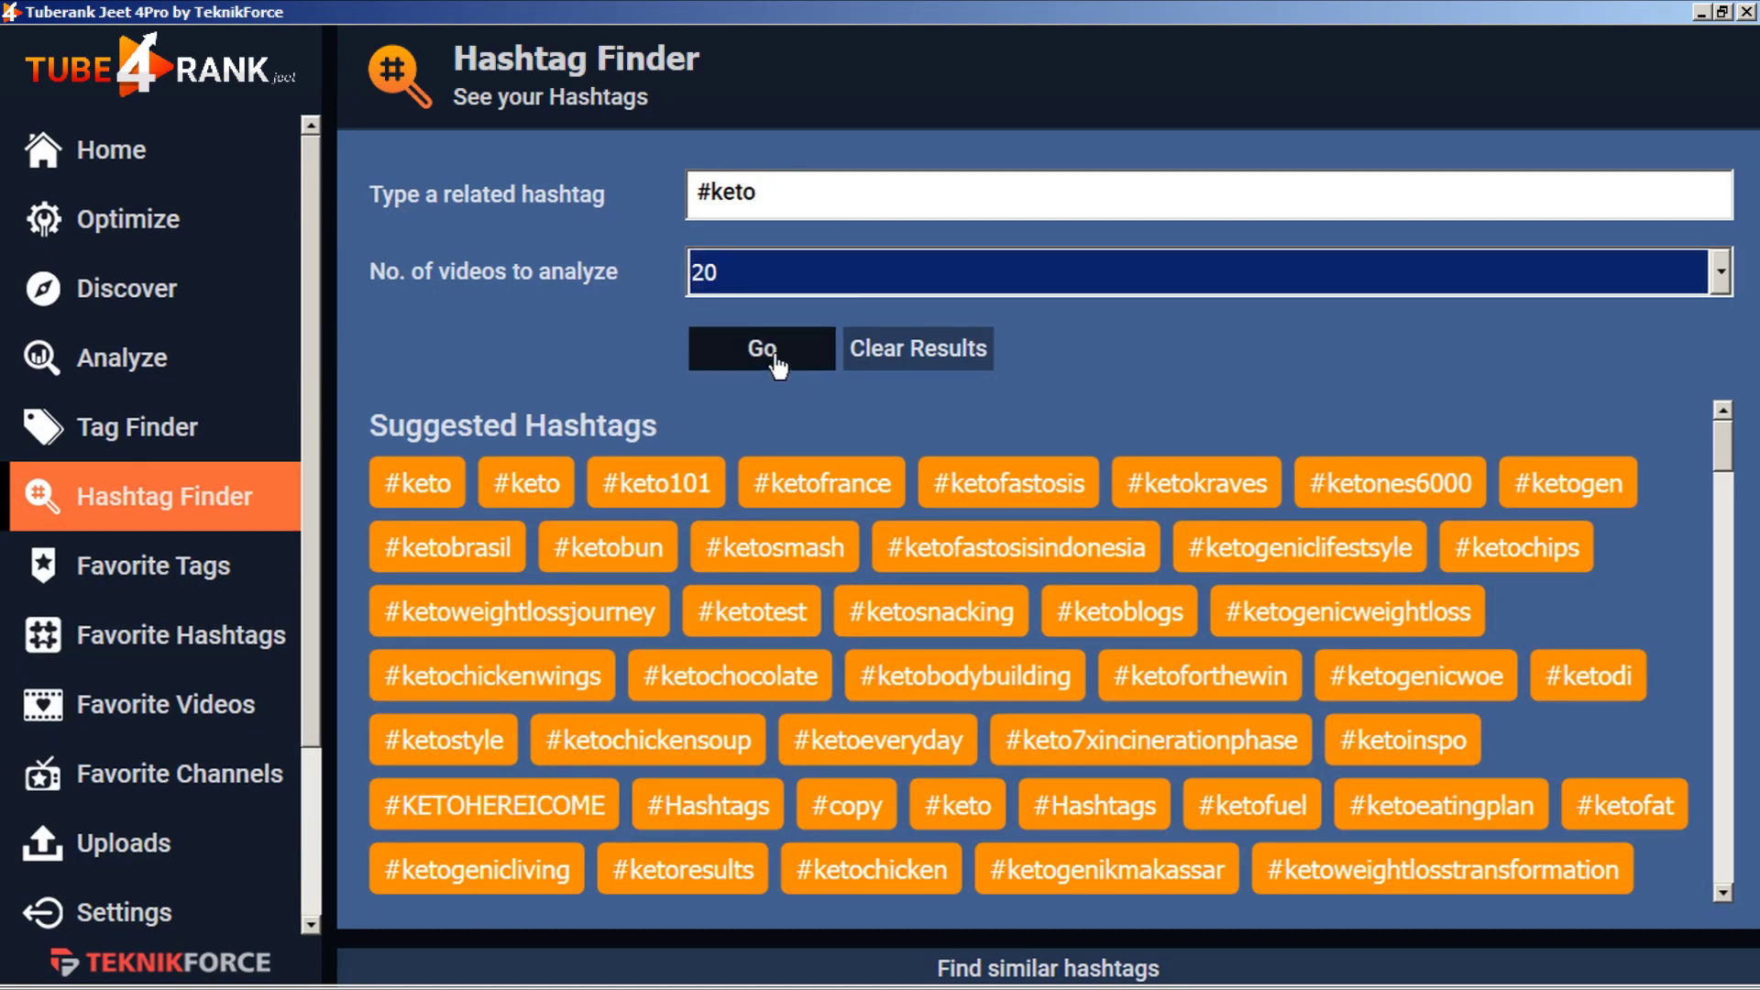
pyautogui.click(773, 365)
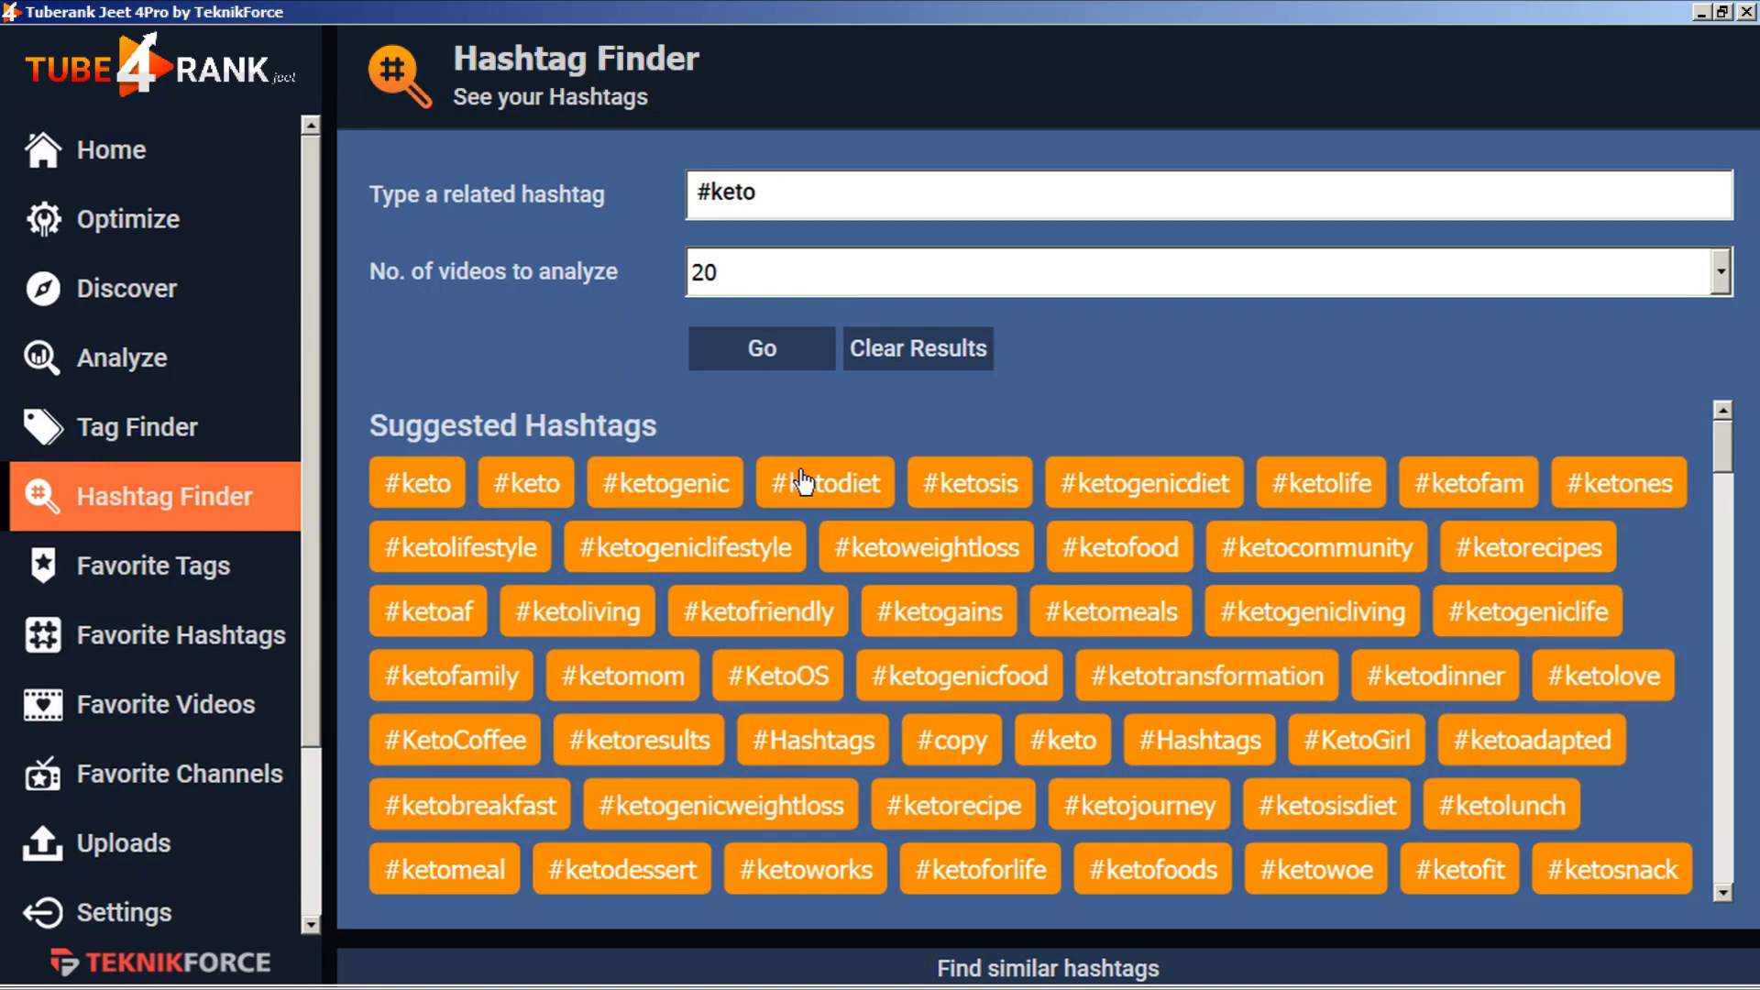
pyautogui.scroll(-2, 802, 480)
pyautogui.scroll(-4, 802, 480)
pyautogui.scroll(-5, 802, 481)
pyautogui.scroll(-5, 802, 479)
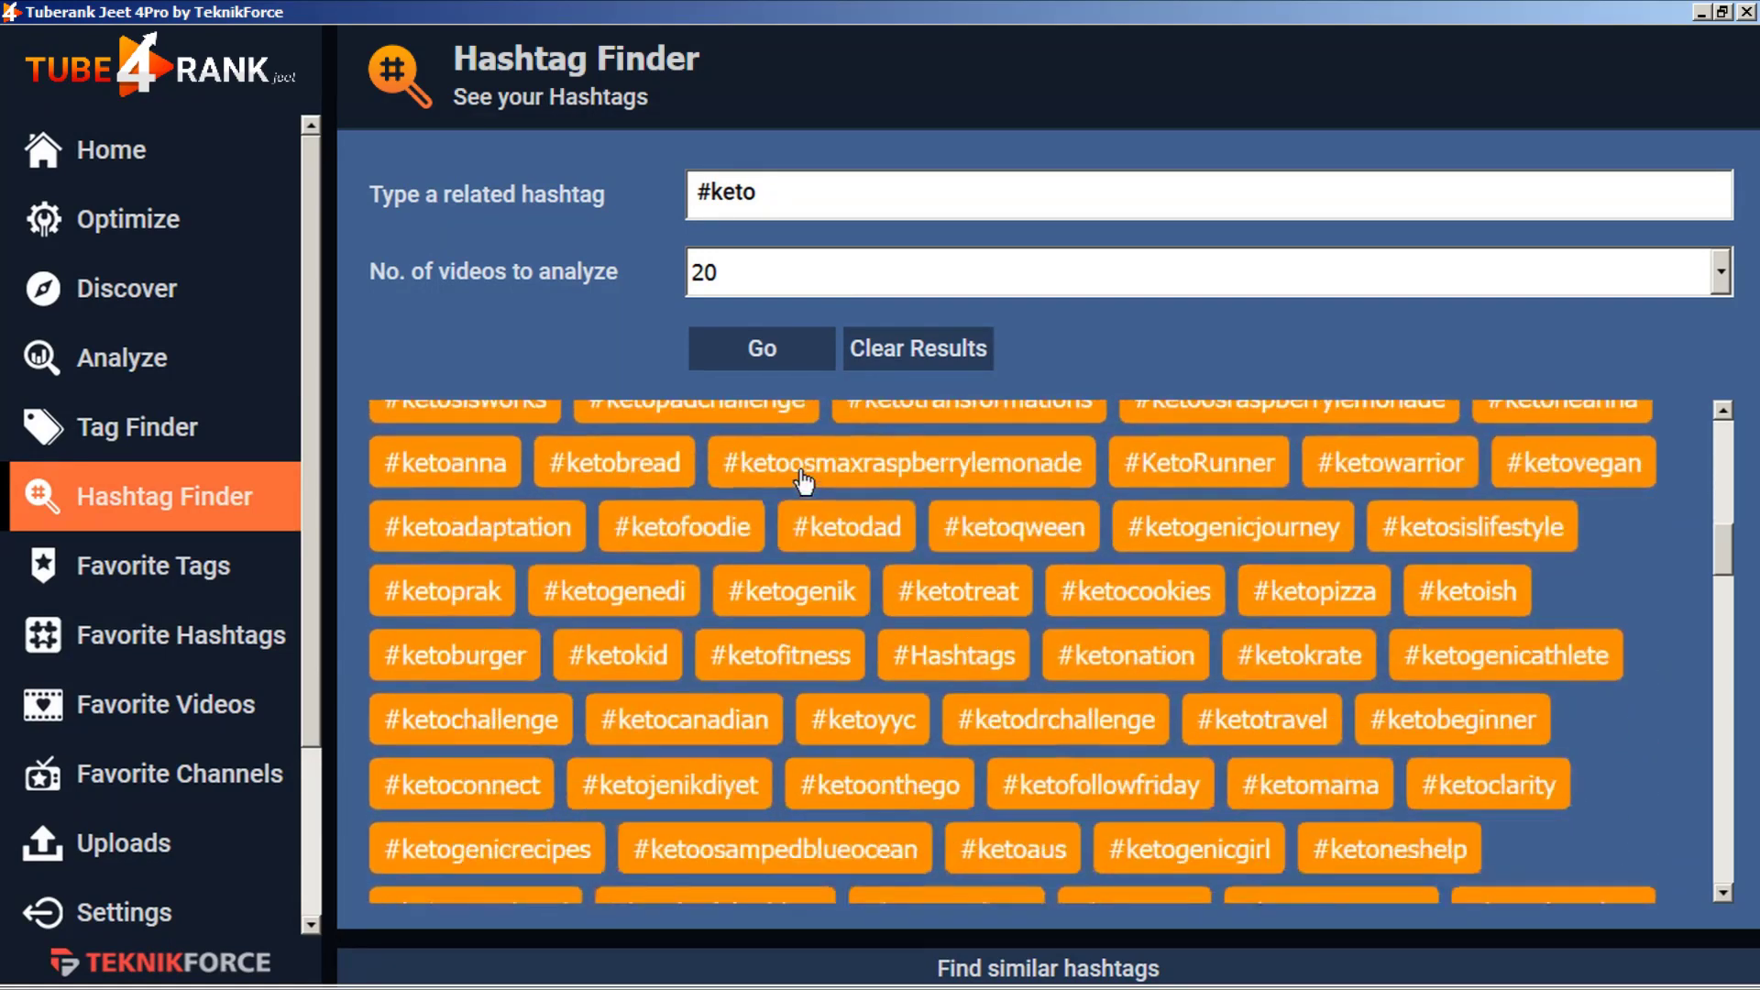
pyautogui.scroll(-3, 804, 478)
pyautogui.scroll(-3, 800, 483)
pyautogui.scroll(-3, 800, 483)
pyautogui.scroll(-3, 804, 498)
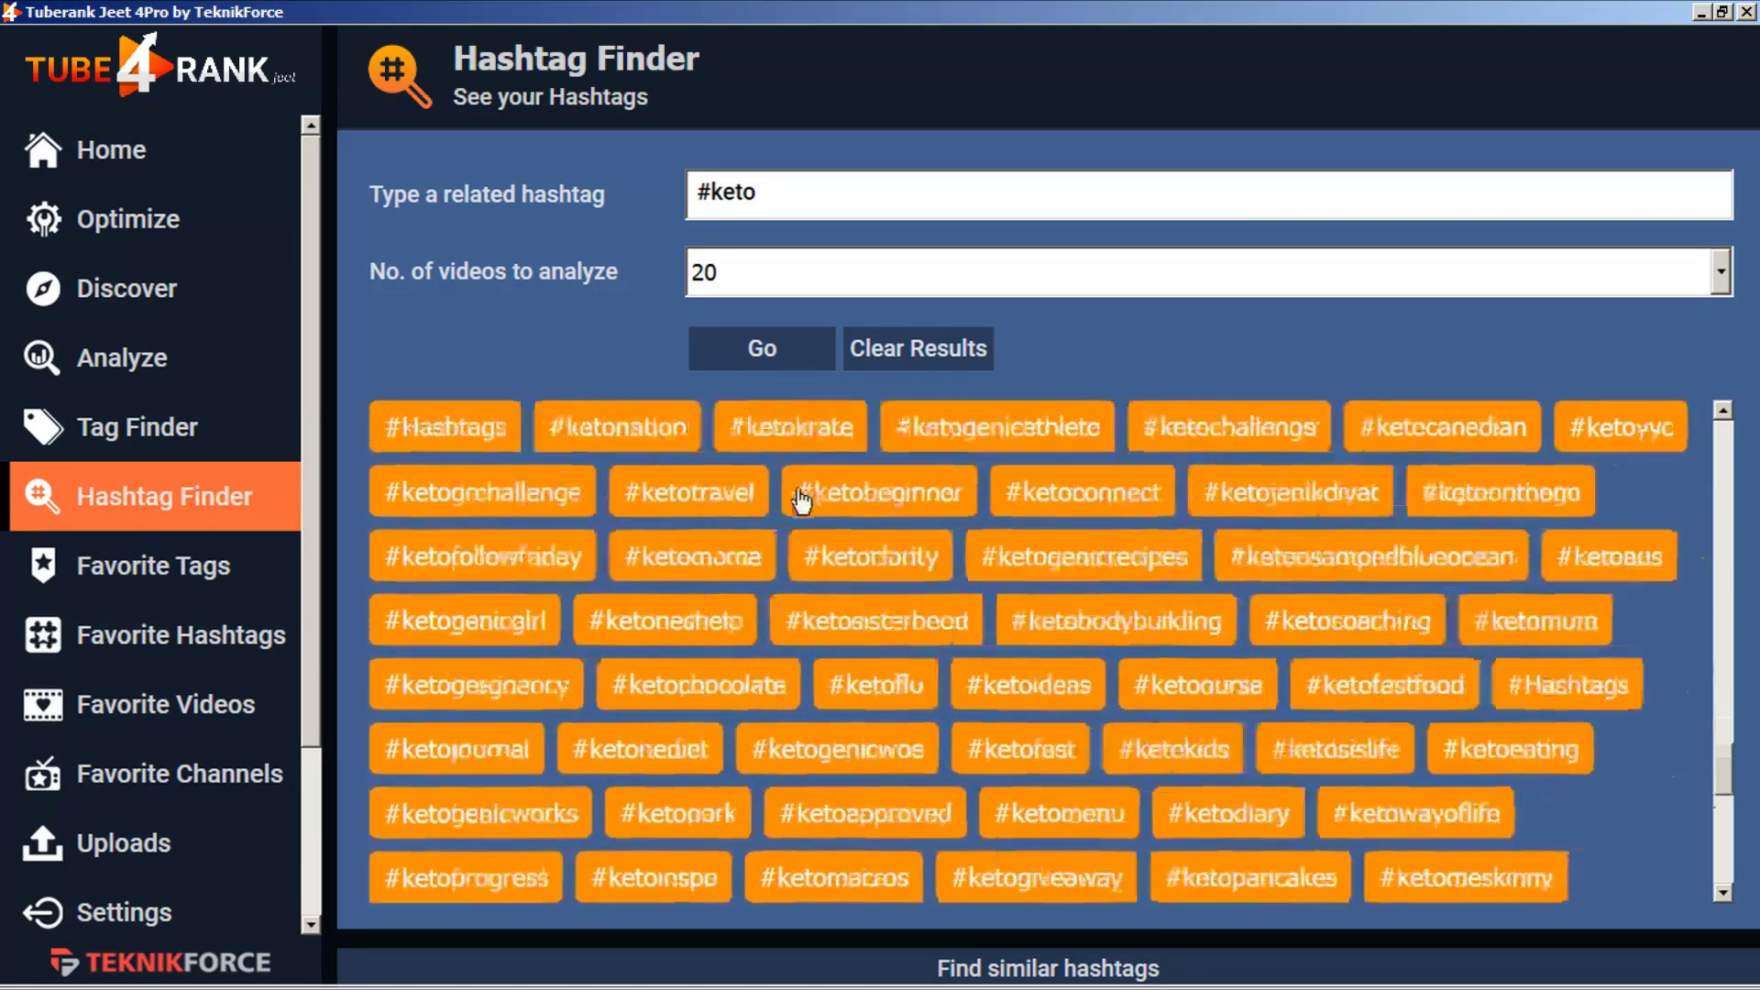
pyautogui.scroll(-3, 802, 501)
pyautogui.scroll(-3, 802, 501)
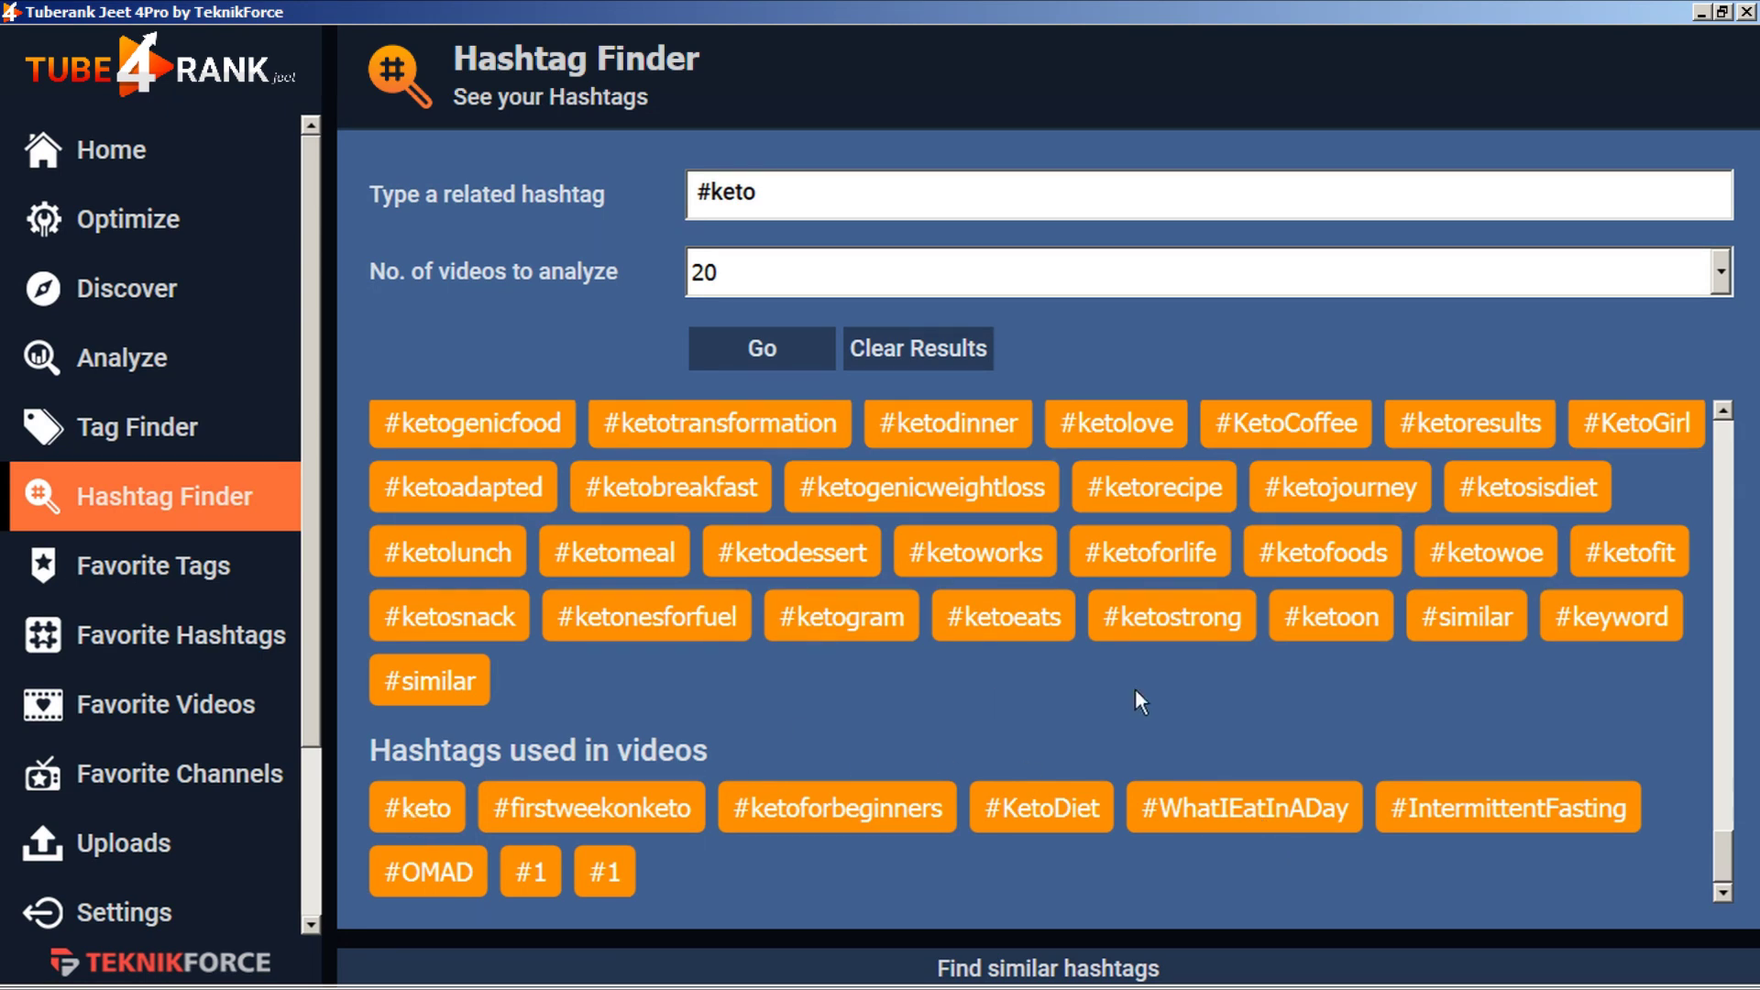
pyautogui.rightClick(1272, 818)
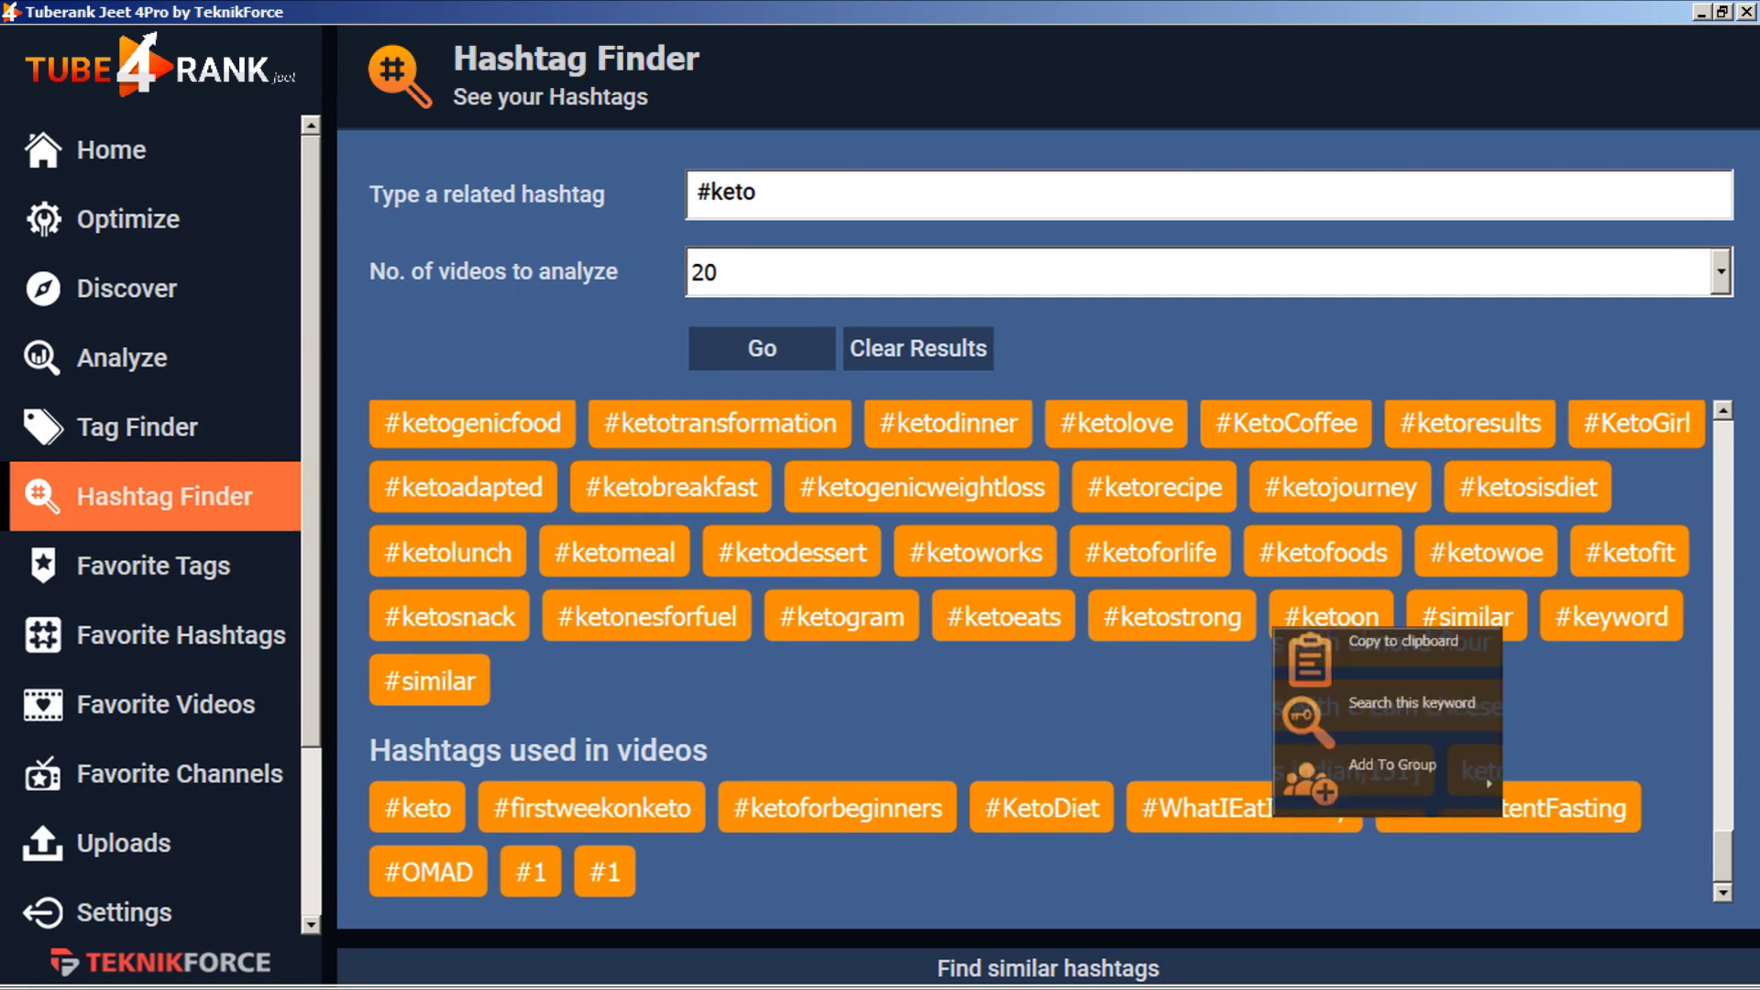